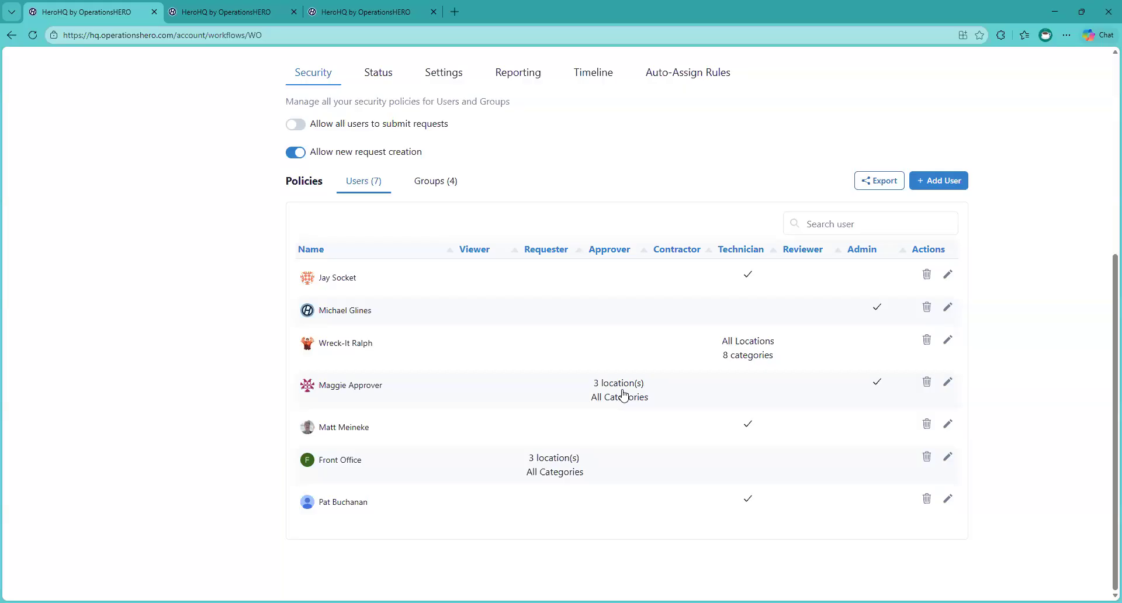
Review the Maintenance workflow's auto-assign rules and its reporting settings for category activation and visibility.
left_click(675, 73)
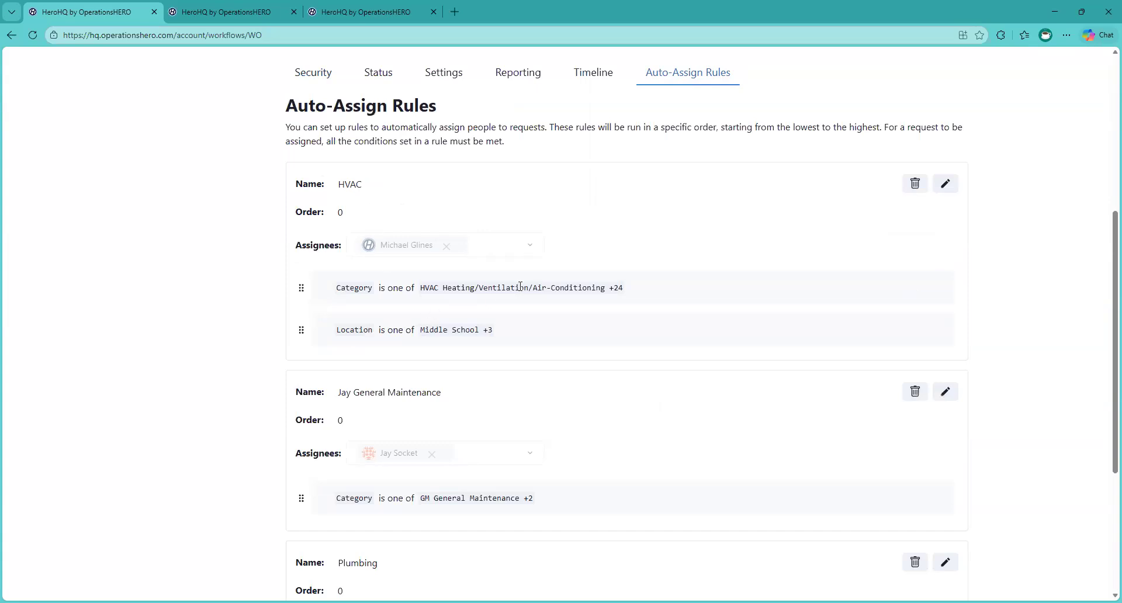
scroll(529, 281, "down", 2)
scroll(529, 281, "down", 2)
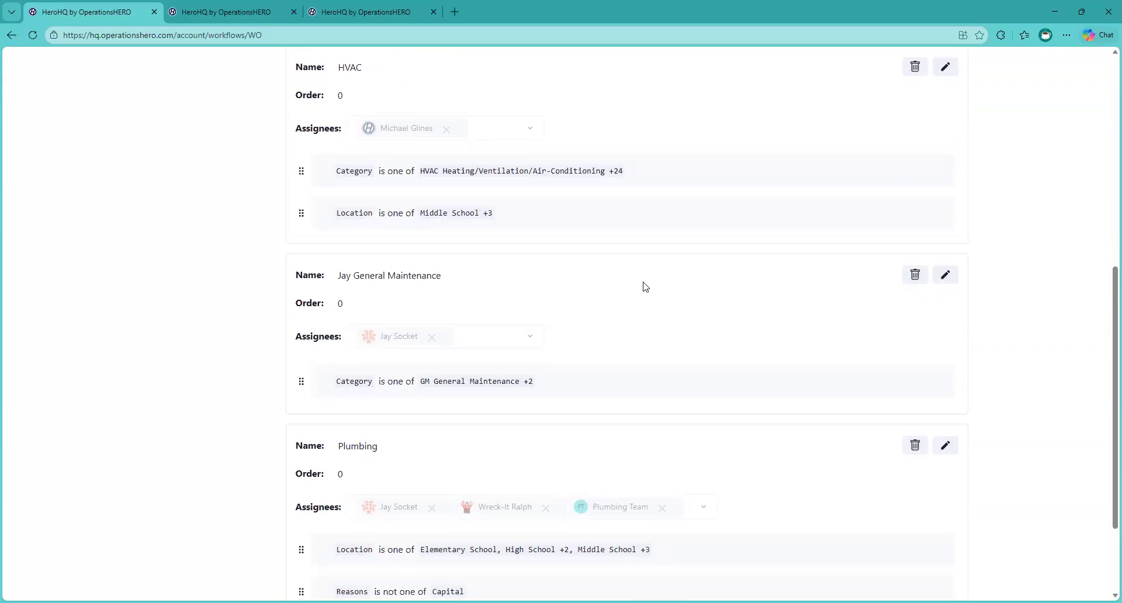
scroll(596, 304, "down", 2)
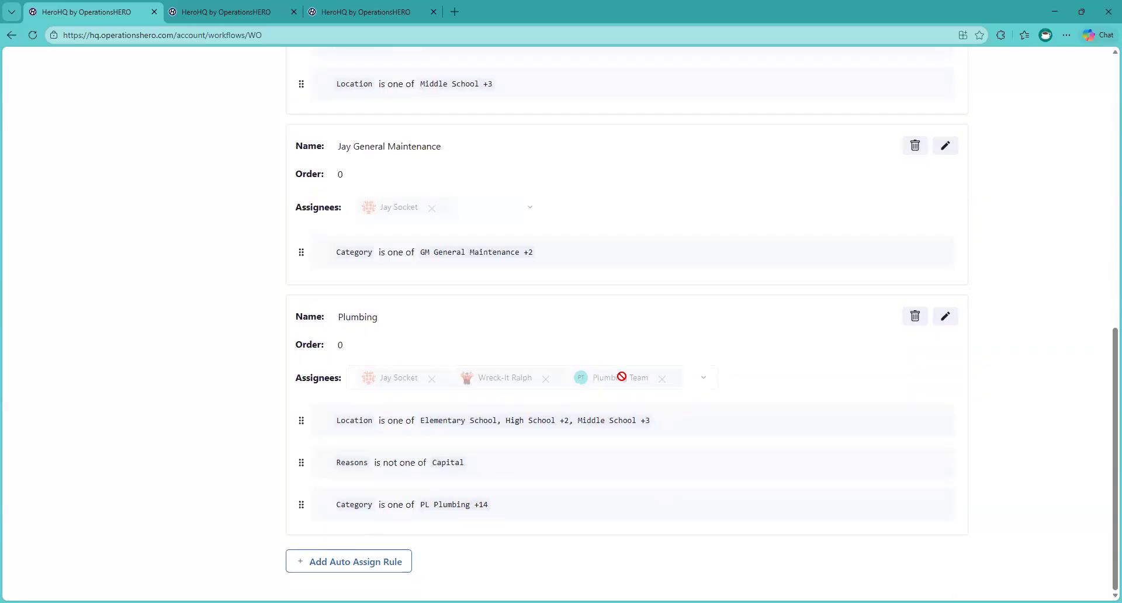
scroll(611, 409, "up", 10)
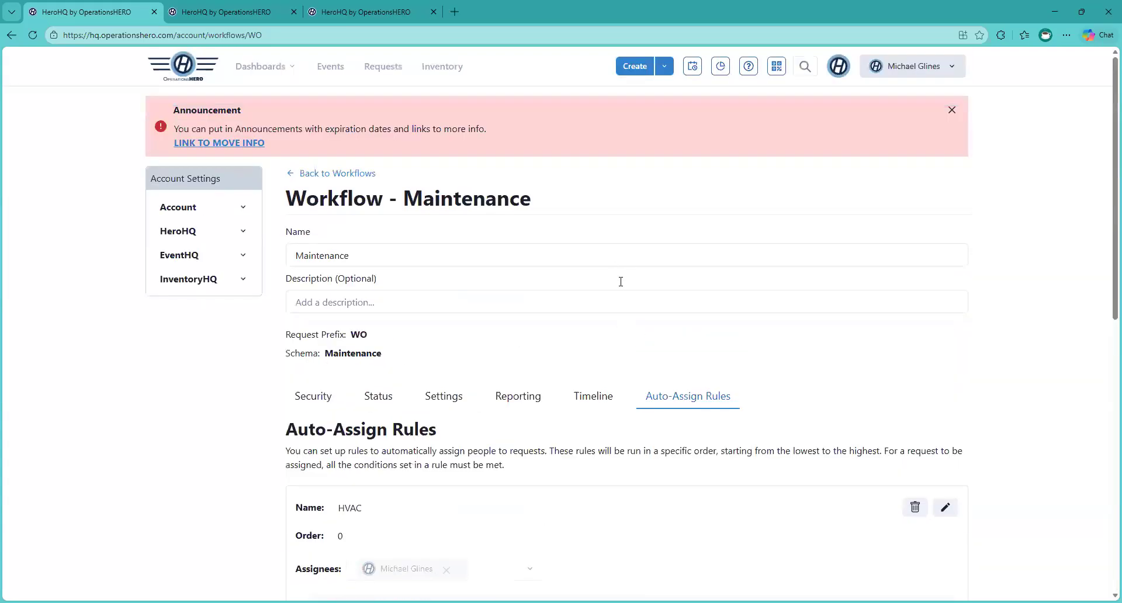
left_click(525, 402)
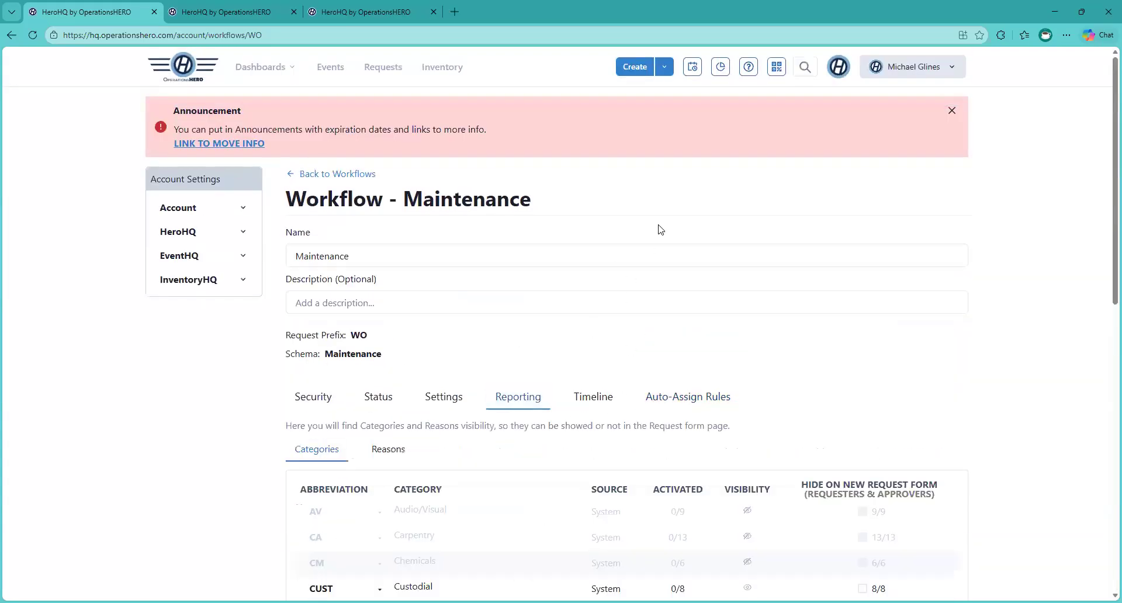
scroll(730, 202, "down", 5)
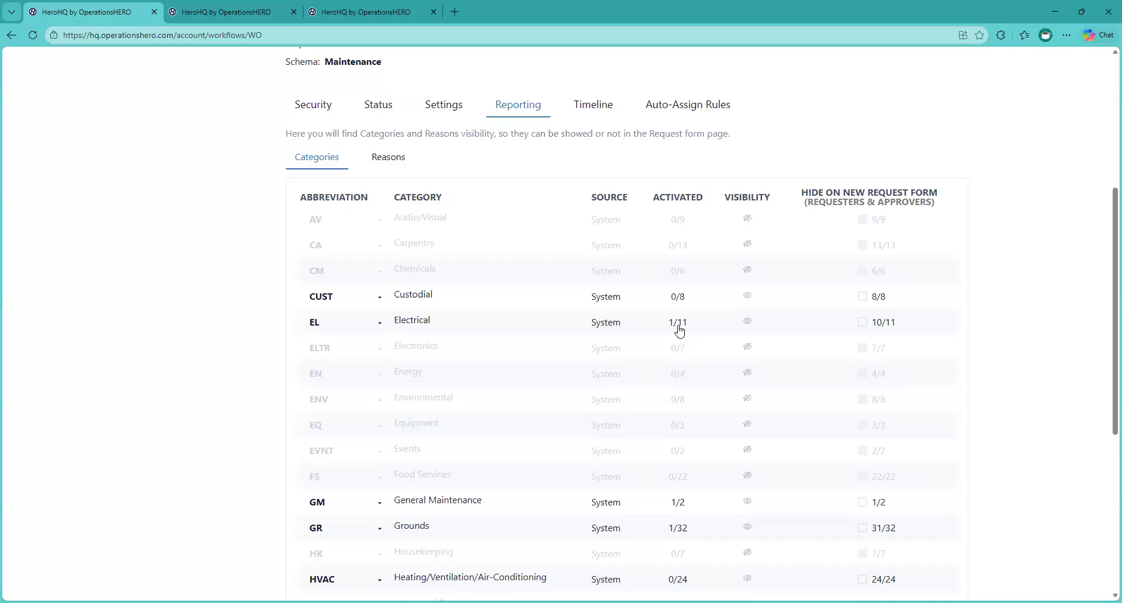
Look over the HeroHQ dashboard's request totals and its charts for completion time, categories and reasons.
left_click(220, 20)
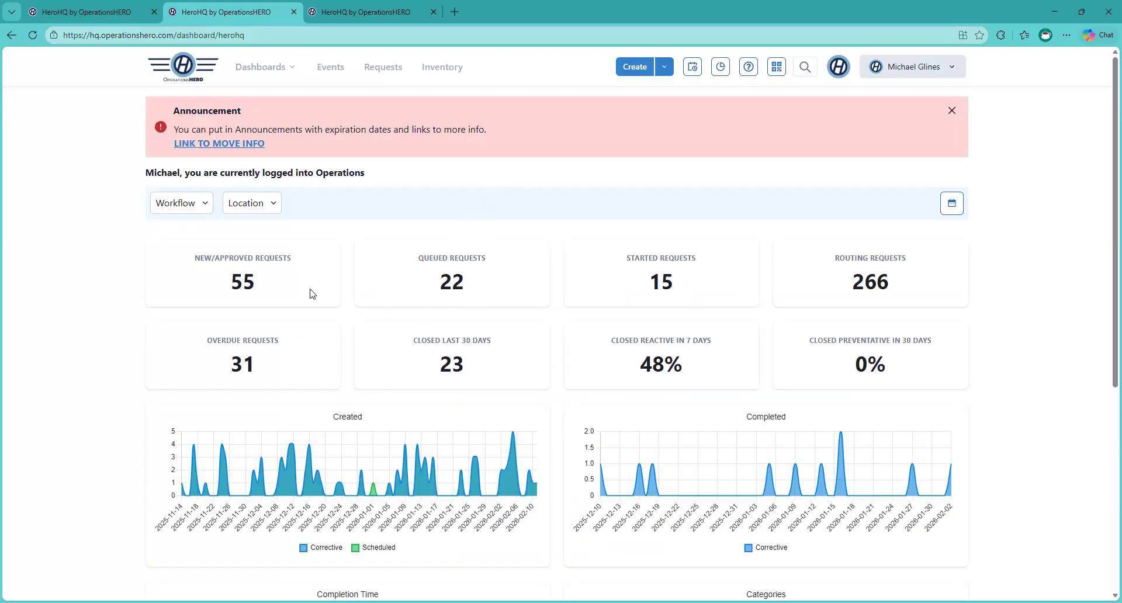
scroll(257, 241, "down", 4)
scroll(258, 242, "down", 1)
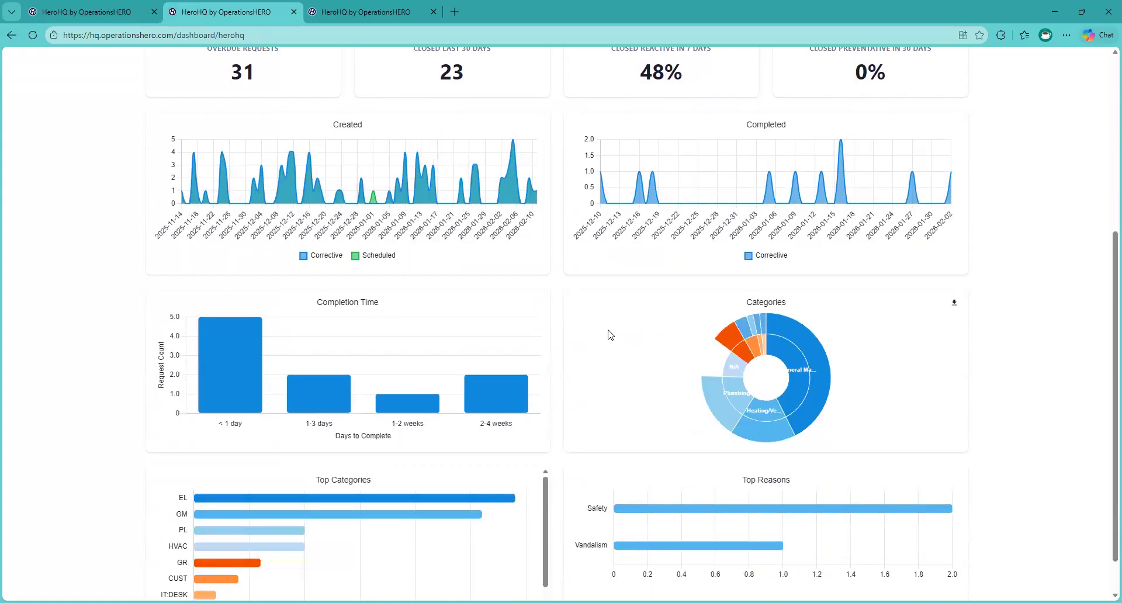
scroll(630, 326, "down", 1)
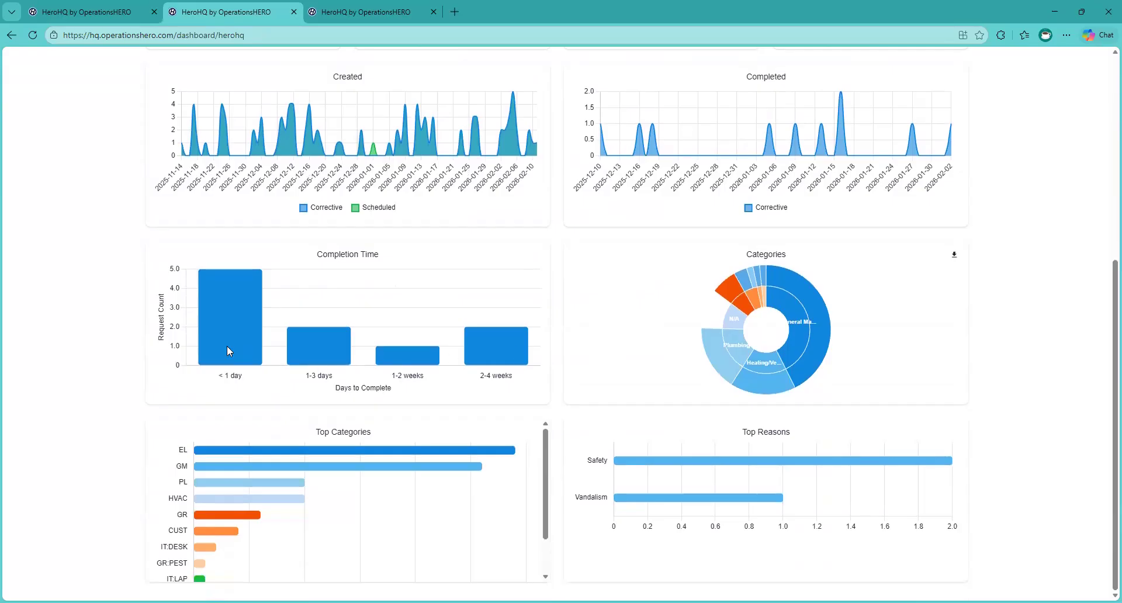
Review the potential duplicates of routing request WO-762, select all of them, and return to the request list without marking them.
left_click(358, 16)
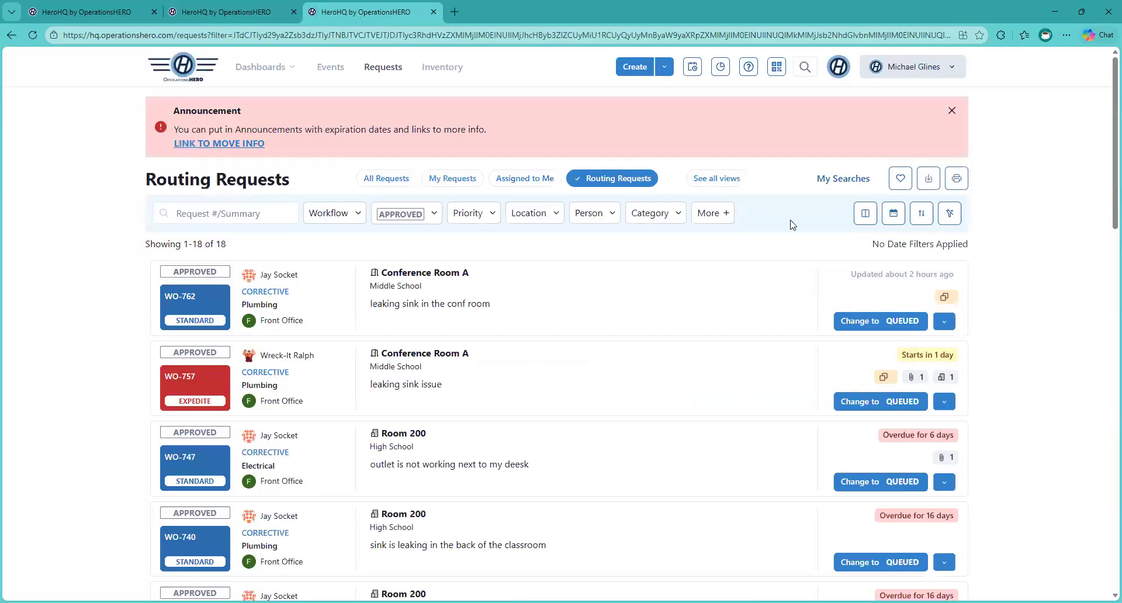
left_click(945, 298)
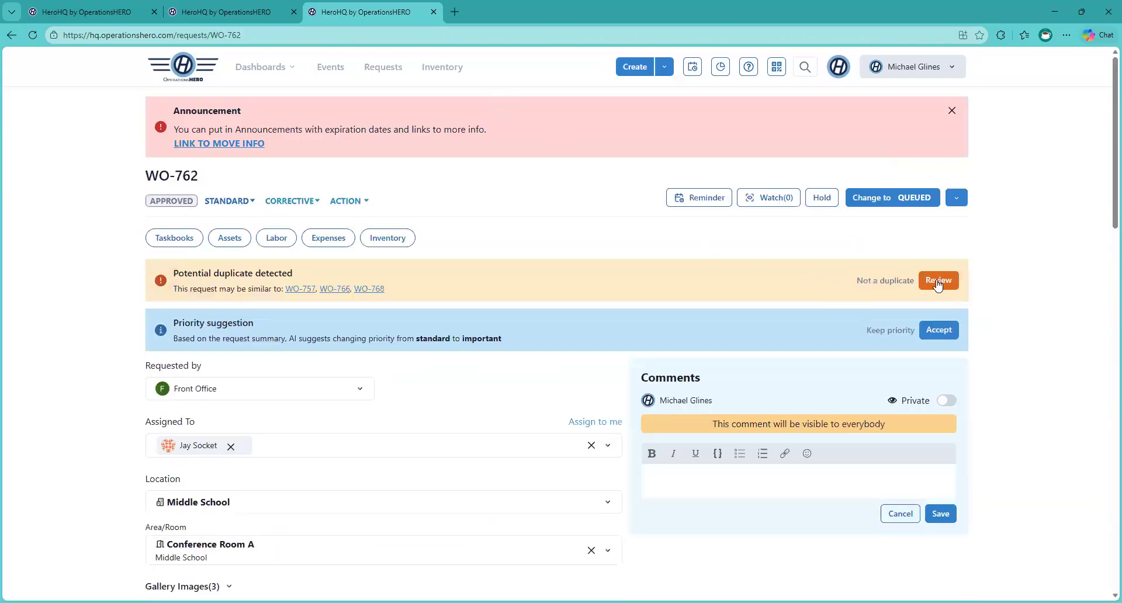
left_click(917, 282)
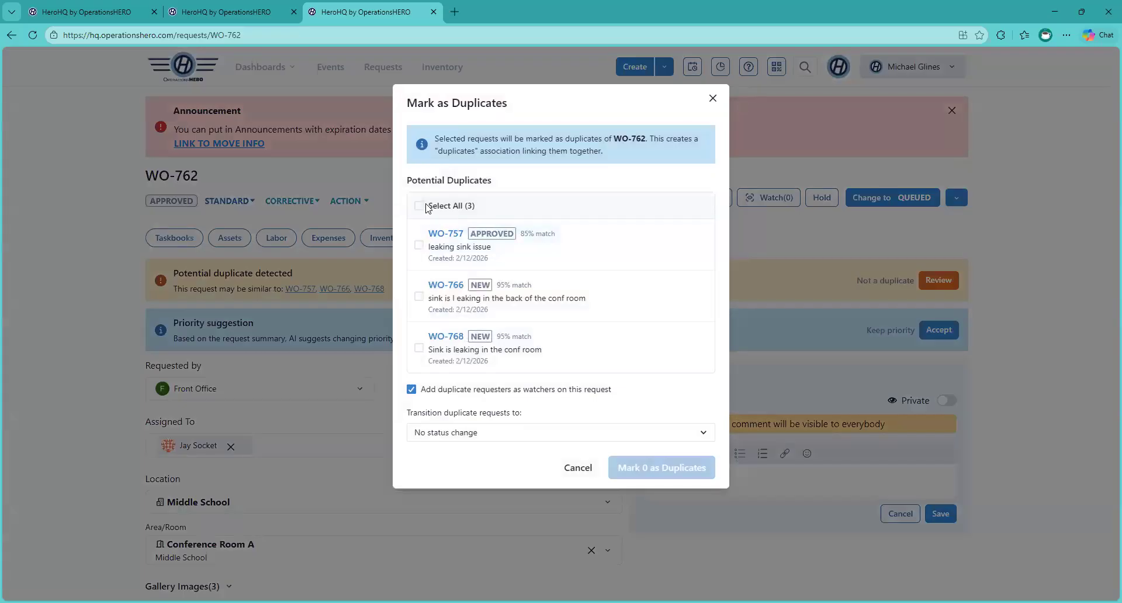
left_click(426, 207)
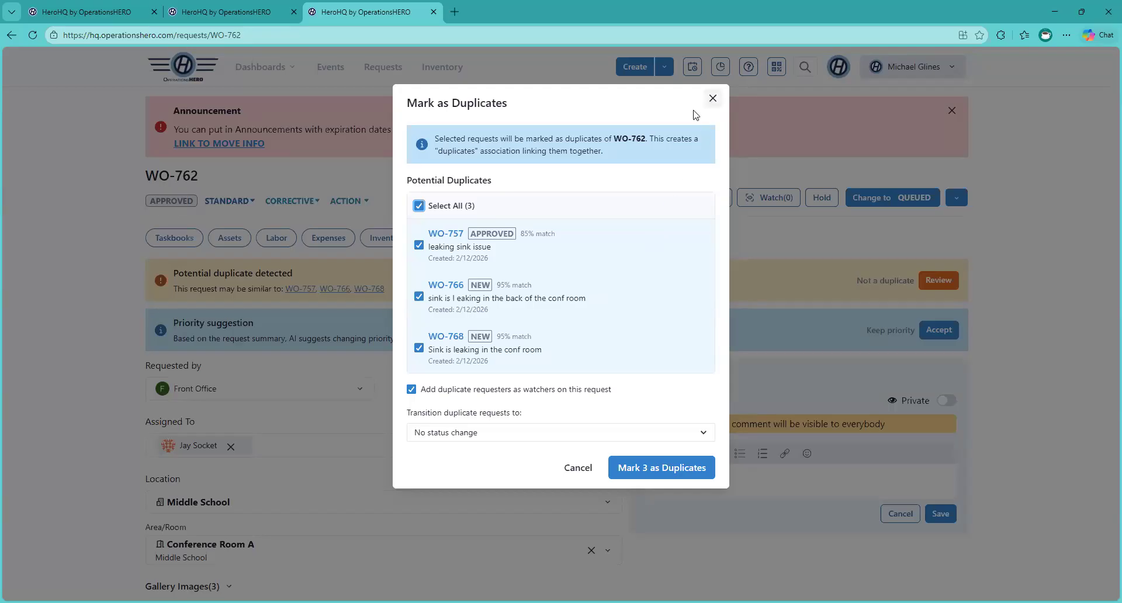
left_click(255, 157)
left_click(11, 35)
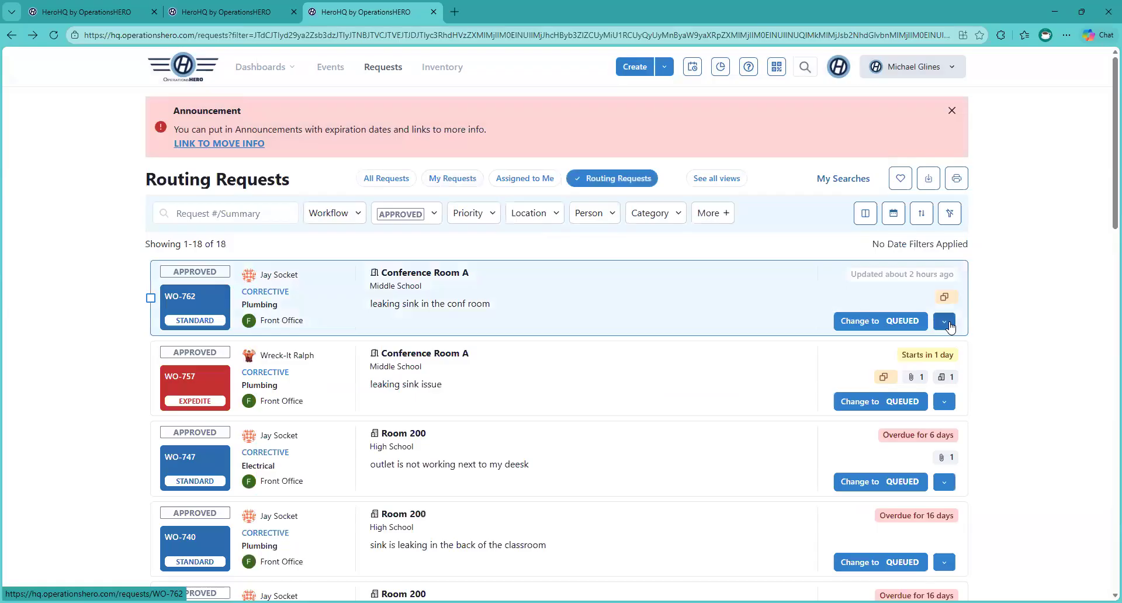
Change request WO-747 to QUEUED, using the AI-suggested Electrical category.
left_click(947, 486)
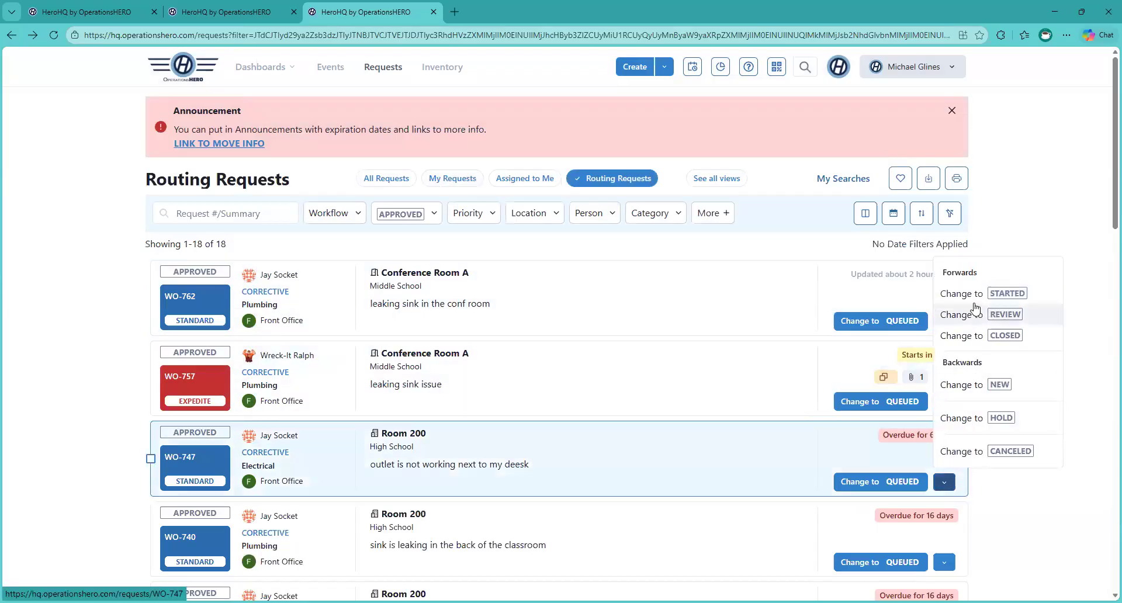
left_click(914, 480)
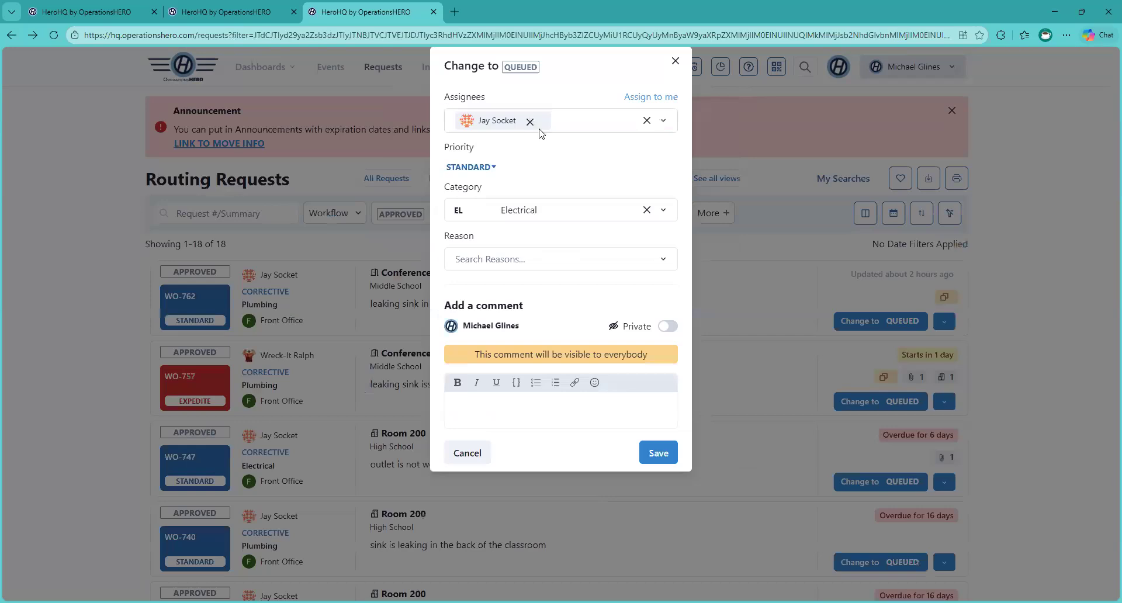
left_click(589, 219)
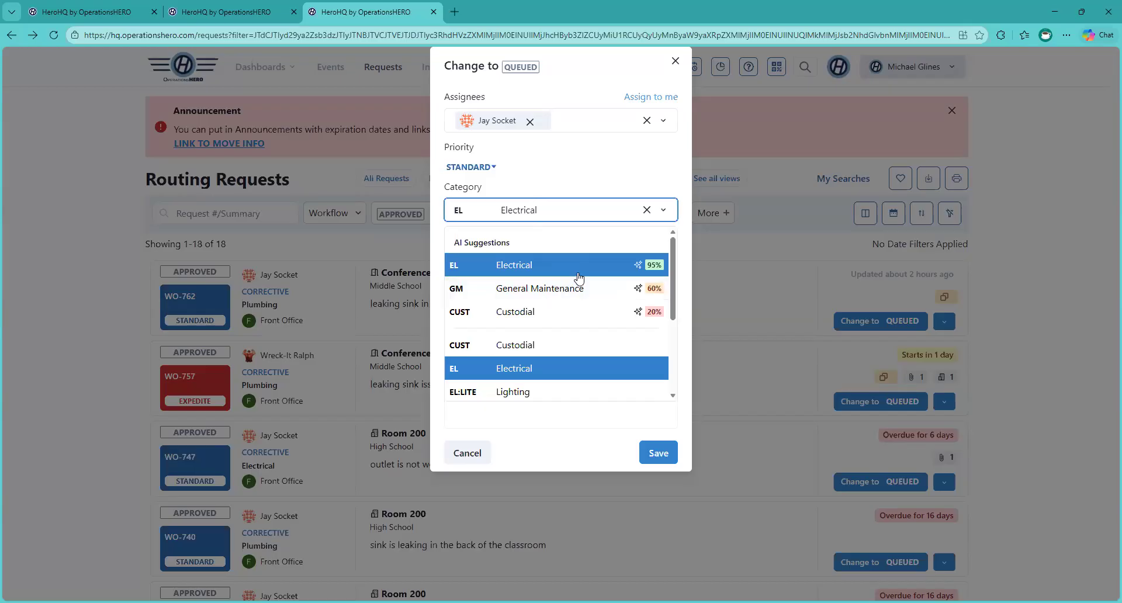
scroll(575, 295, "down", 3)
scroll(575, 295, "up", 3)
left_click(532, 266)
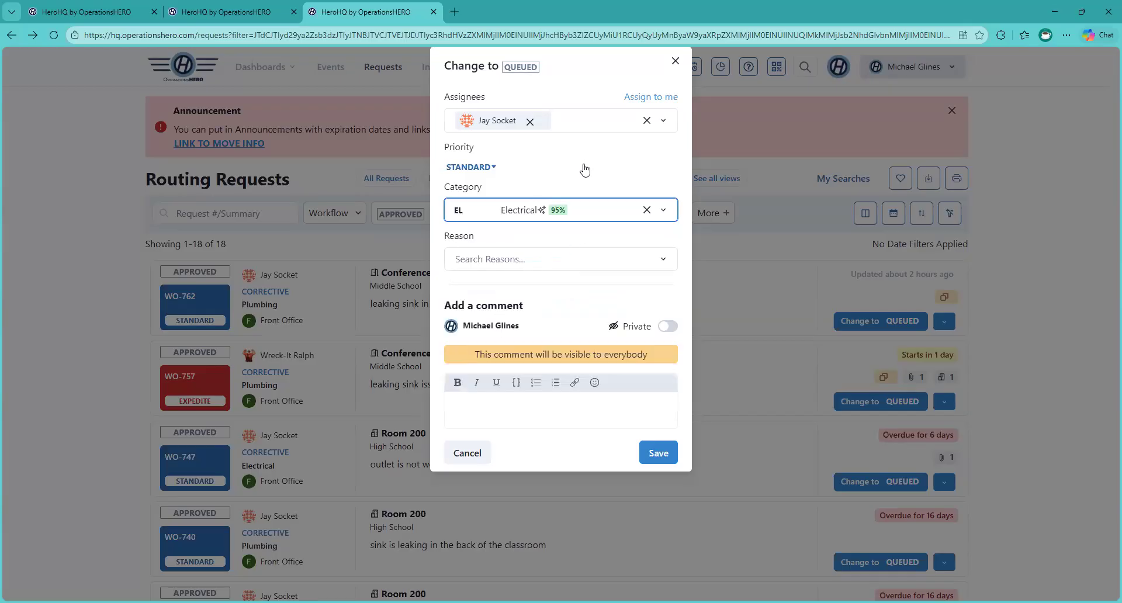
left_click(659, 453)
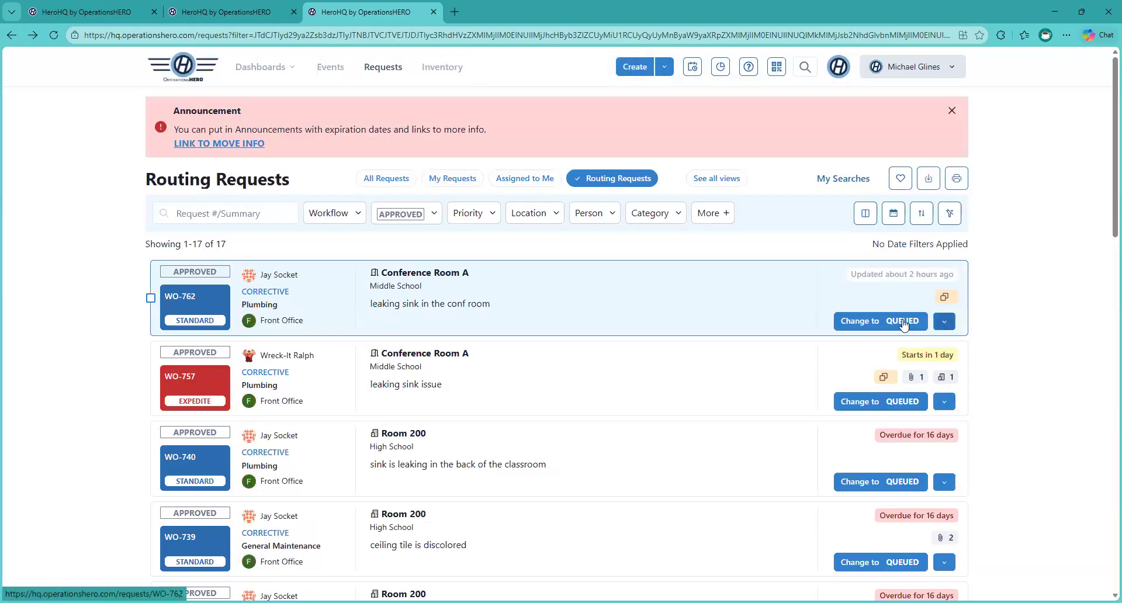
Try the AI-suggested Plumbing category in the change to QUEUED for request WO-762, and close without saving.
left_click(863, 320)
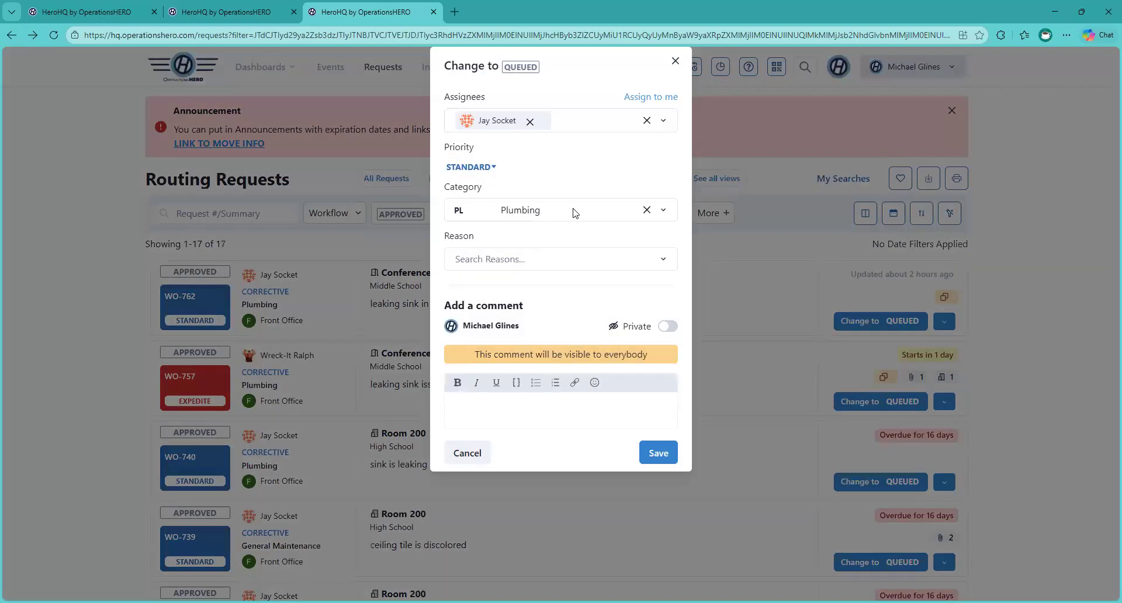
left_click(574, 211)
left_click(572, 262)
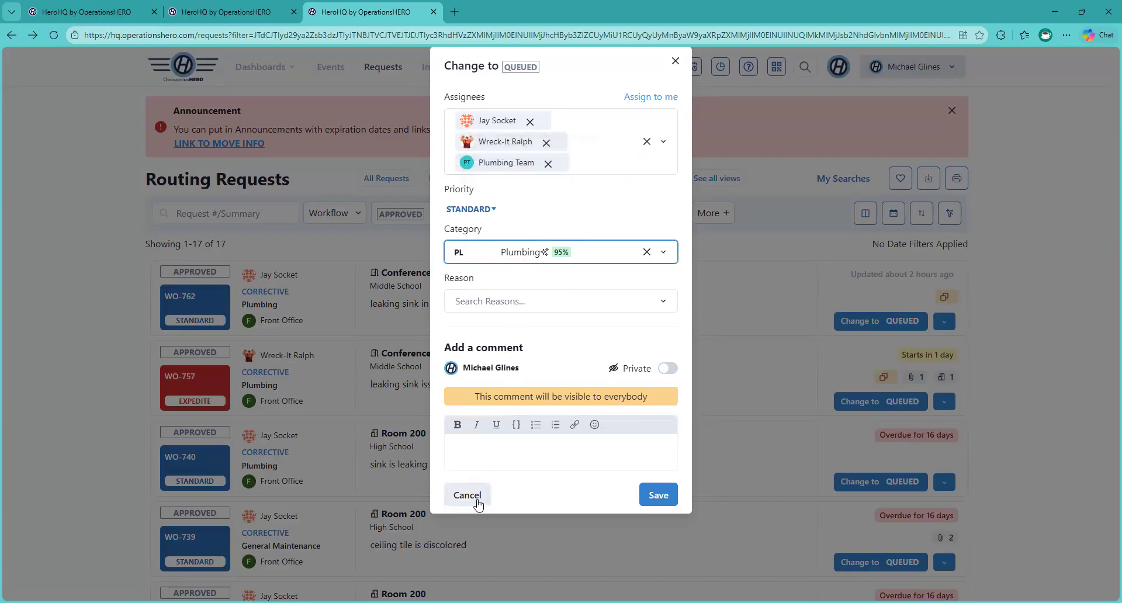
left_click(676, 61)
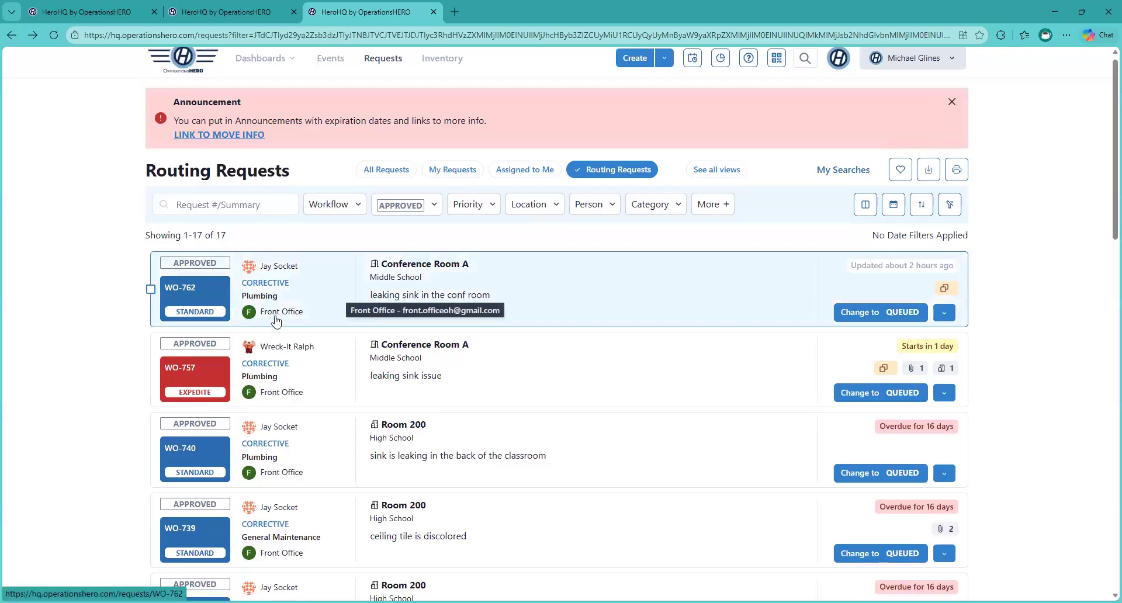
Select requests WO-740, WO-739, WO-738, WO-735, WO-734 and WO-731 in the routing list.
scroll(275, 321, "down", 3)
left_click(151, 284)
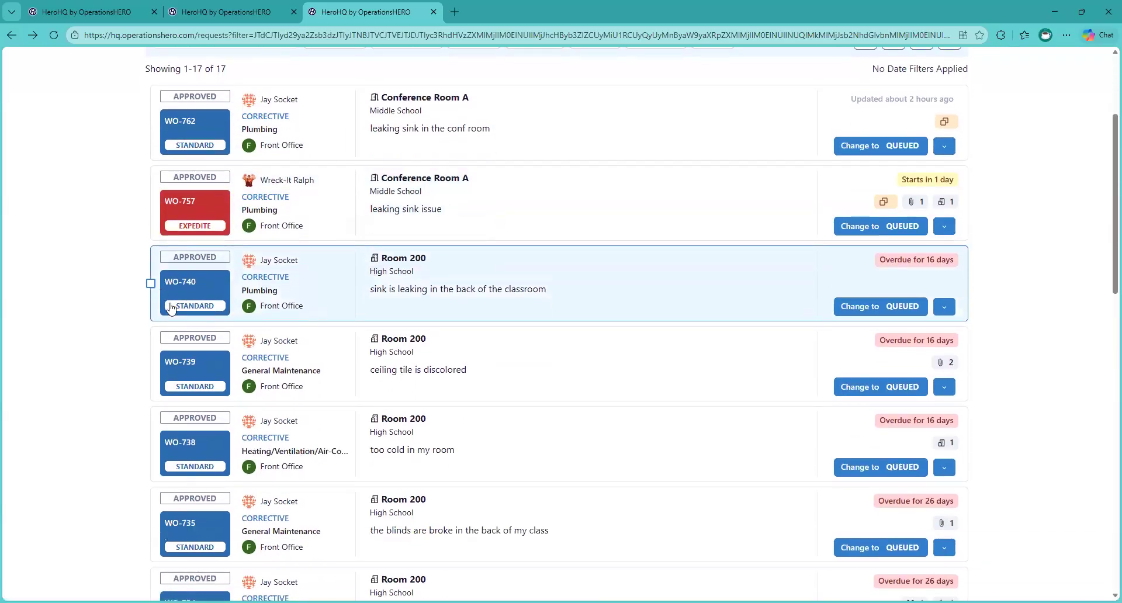
left_click(150, 363)
left_click(297, 515)
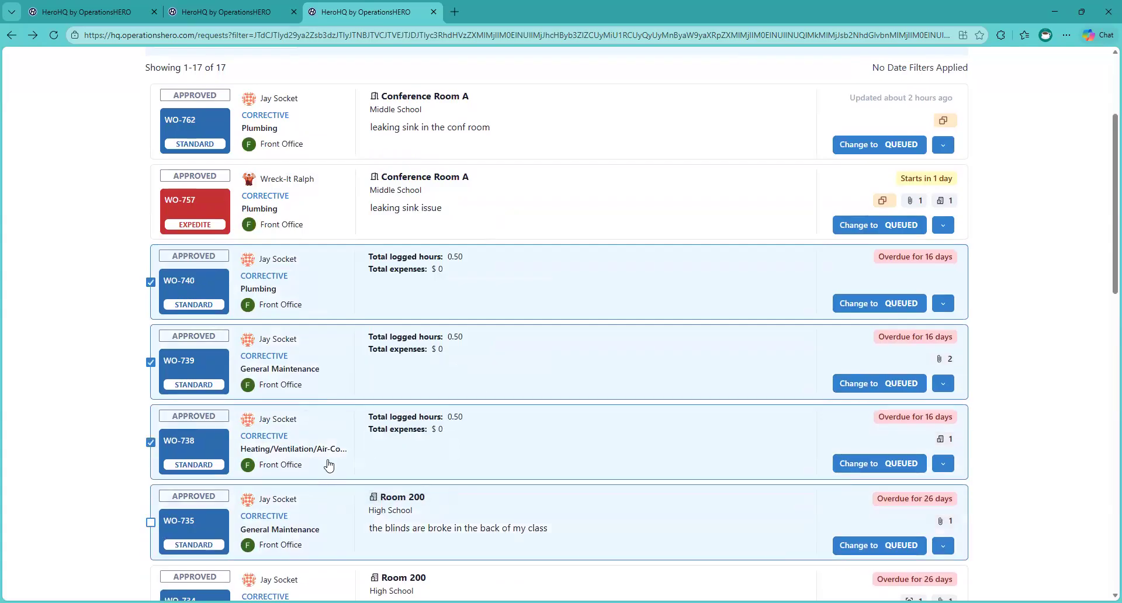
left_click(304, 583)
scroll(318, 472, "down", 3)
left_click(308, 493)
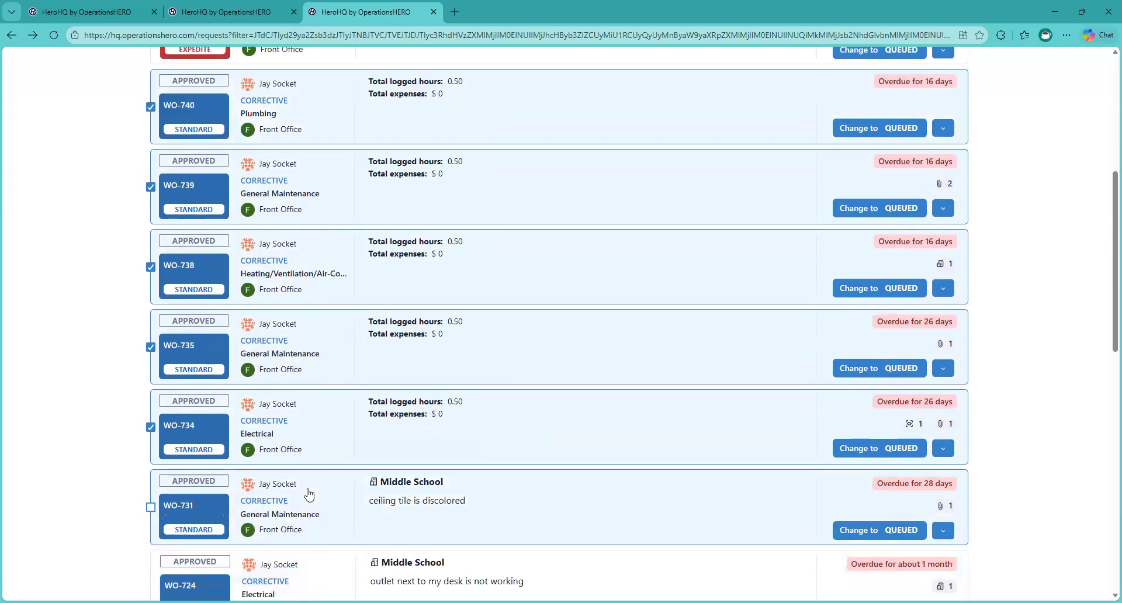
Bulk-edit the selected requests to assign them to both their current technician and Wreck-It Ralph.
scroll(345, 240, "up", 6)
scroll(350, 198, "down", 1)
left_click(374, 155)
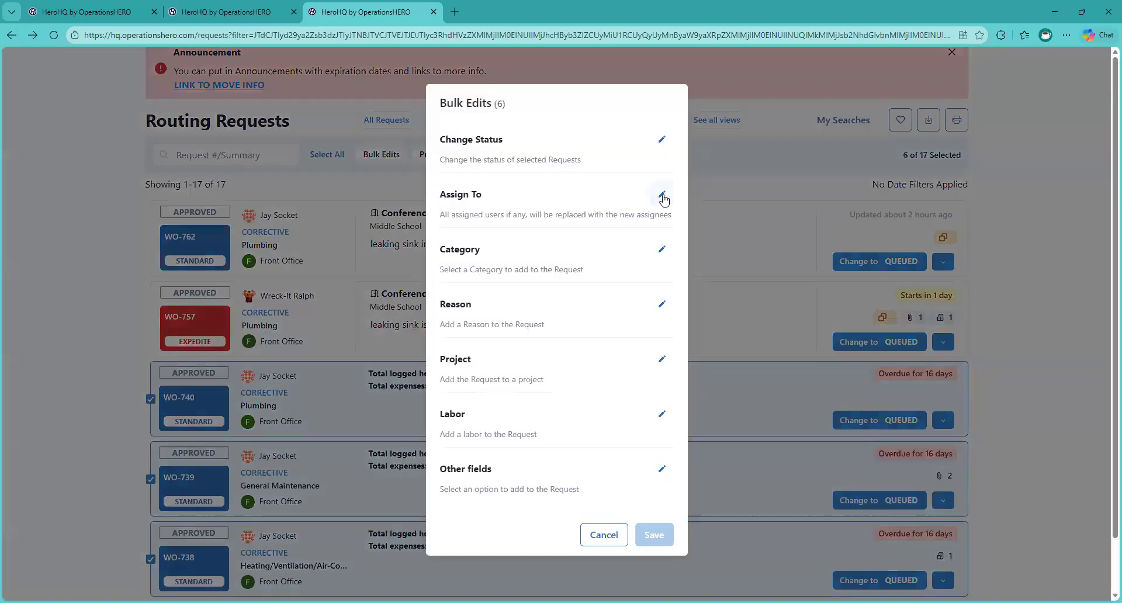
left_click(663, 195)
left_click(456, 252)
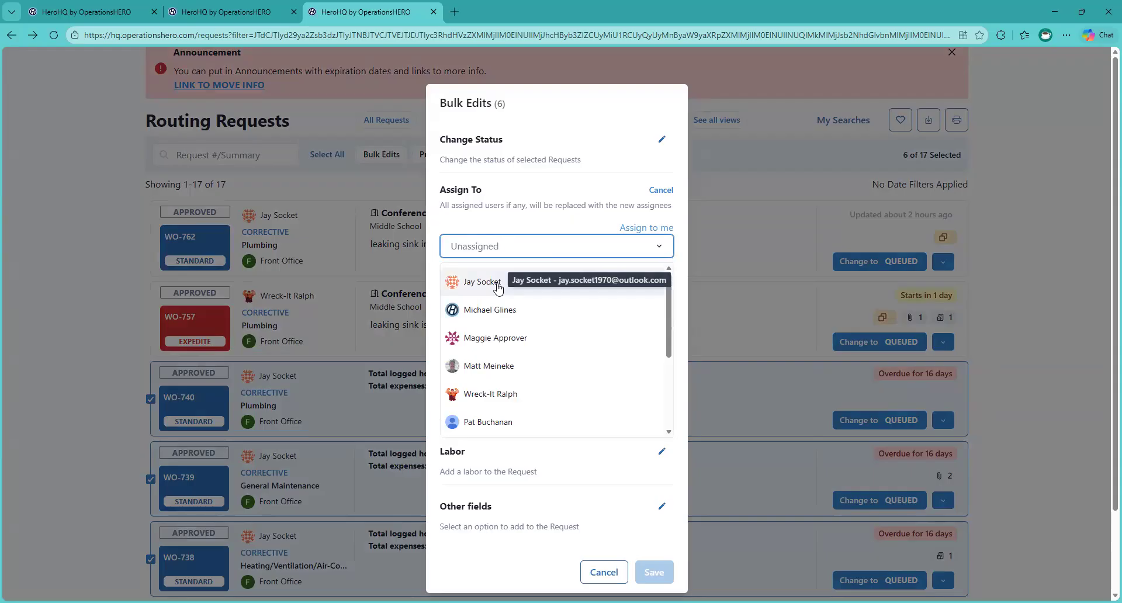
left_click(498, 286)
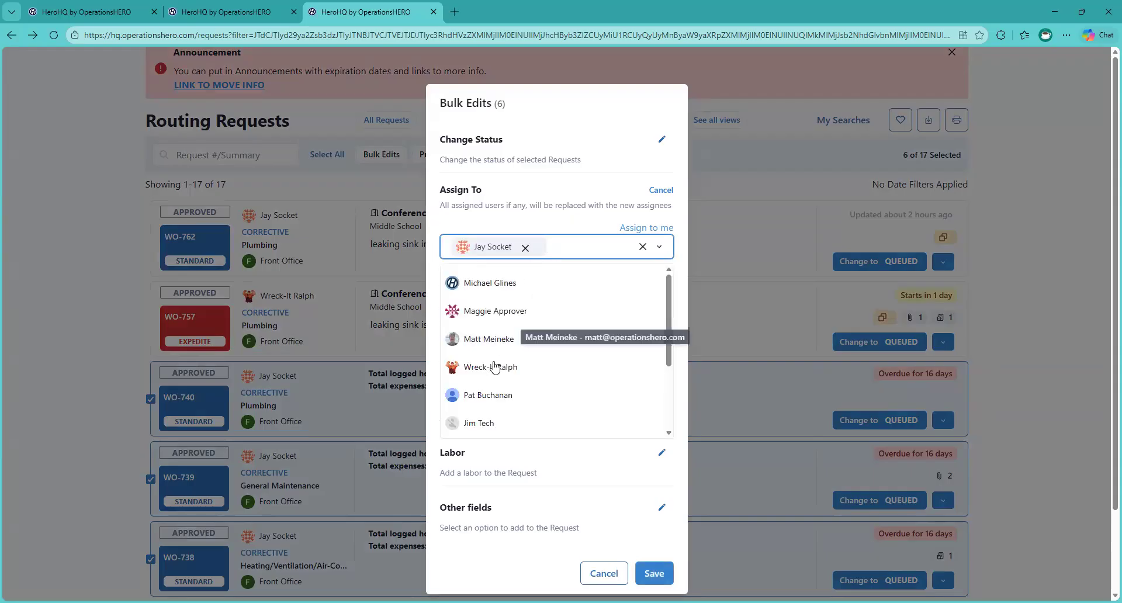
left_click(531, 367)
left_click(654, 593)
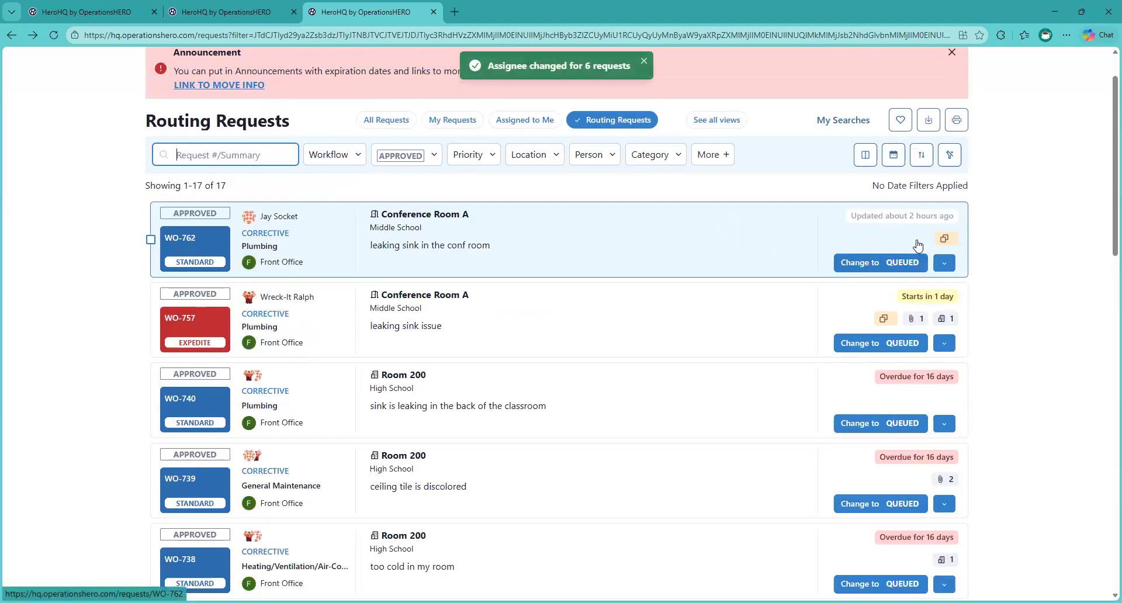
Show the requests as a status board and move WO-572 from NEW to QUEUED, saving the status change.
left_click(865, 156)
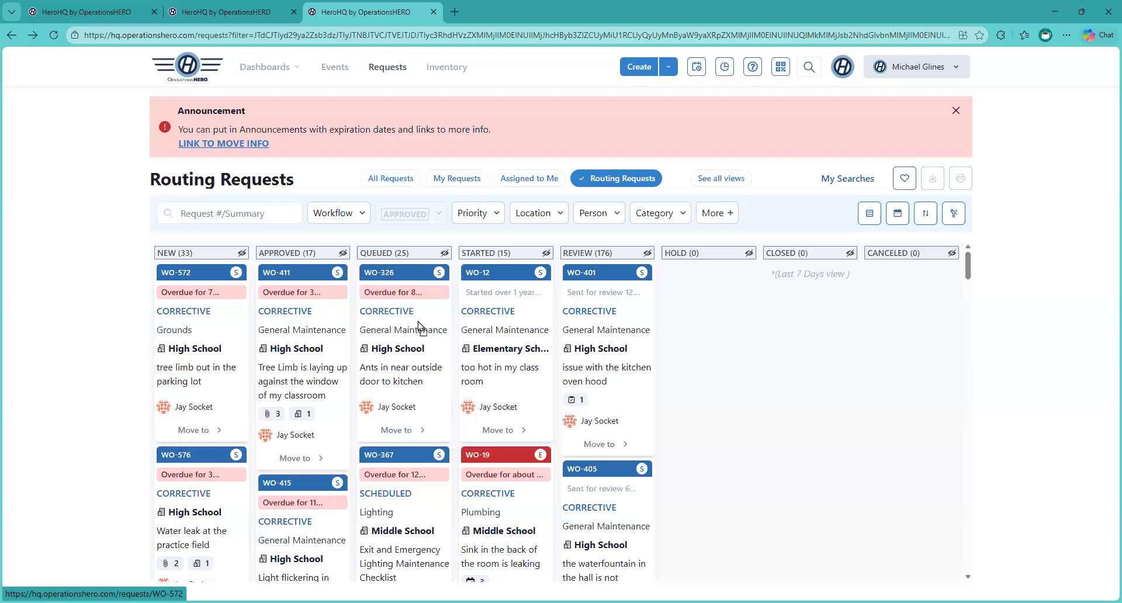
left_click_drag(422, 321, 402, 303)
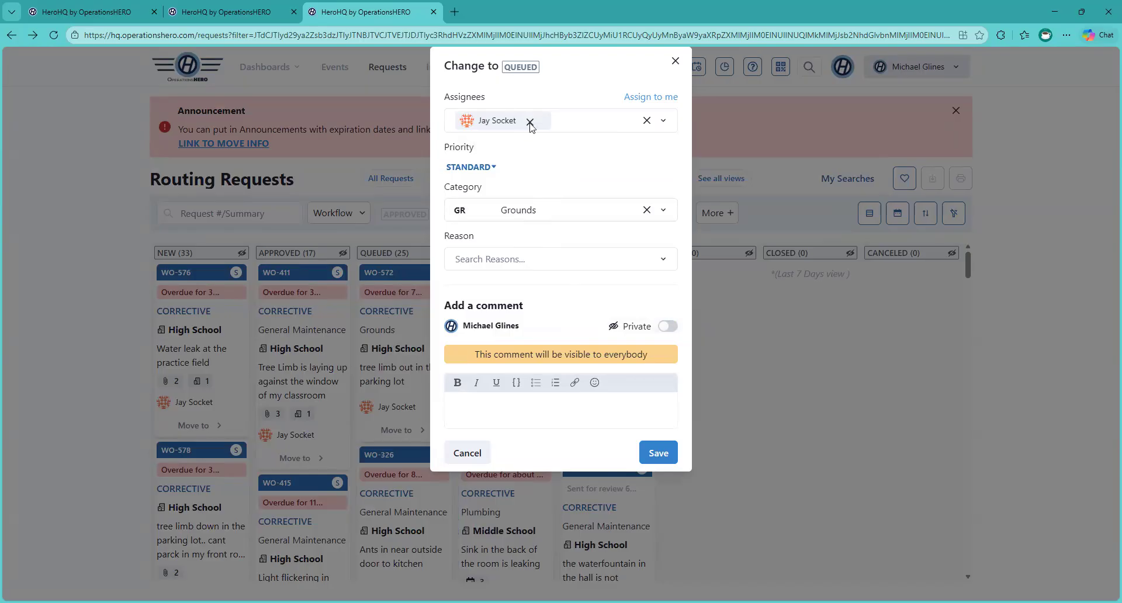
left_click(658, 453)
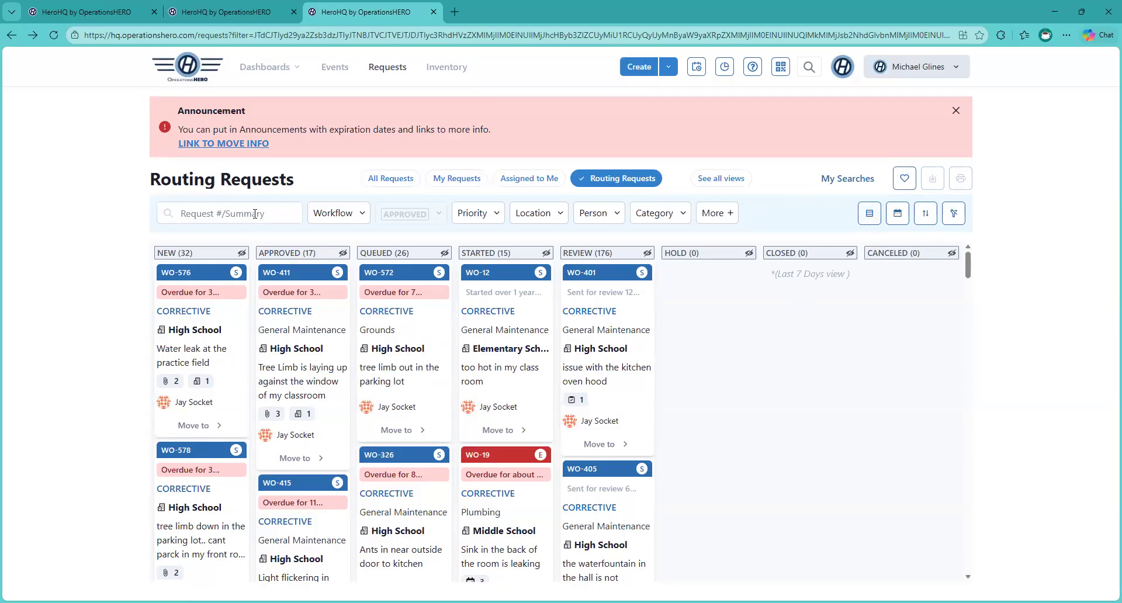
Return the routing requests to the list view and check which additional filters are available.
left_click(869, 214)
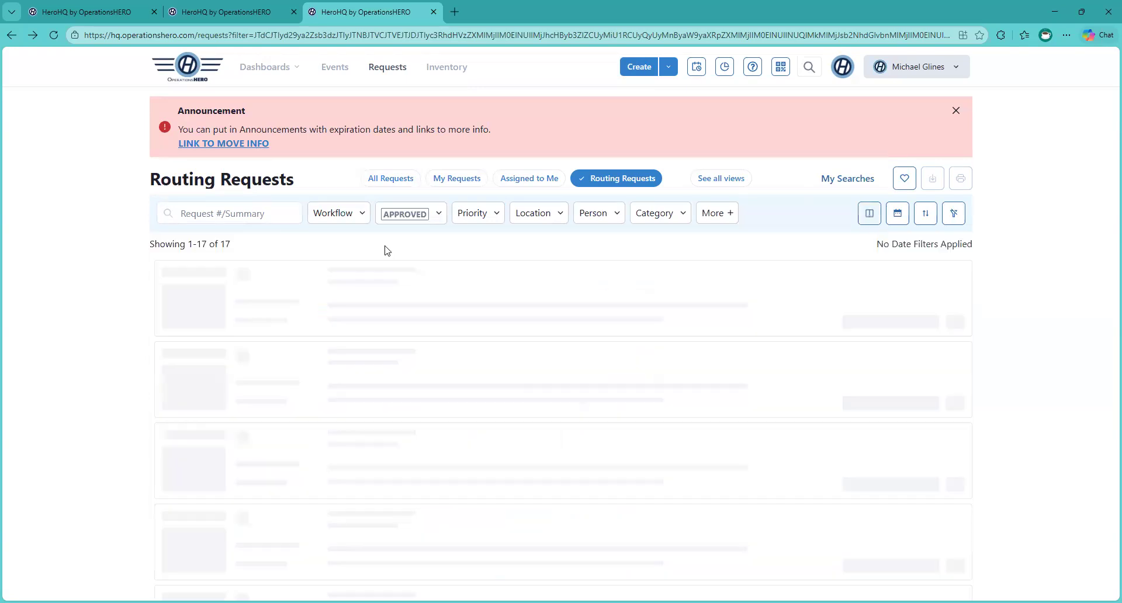
left_click(723, 215)
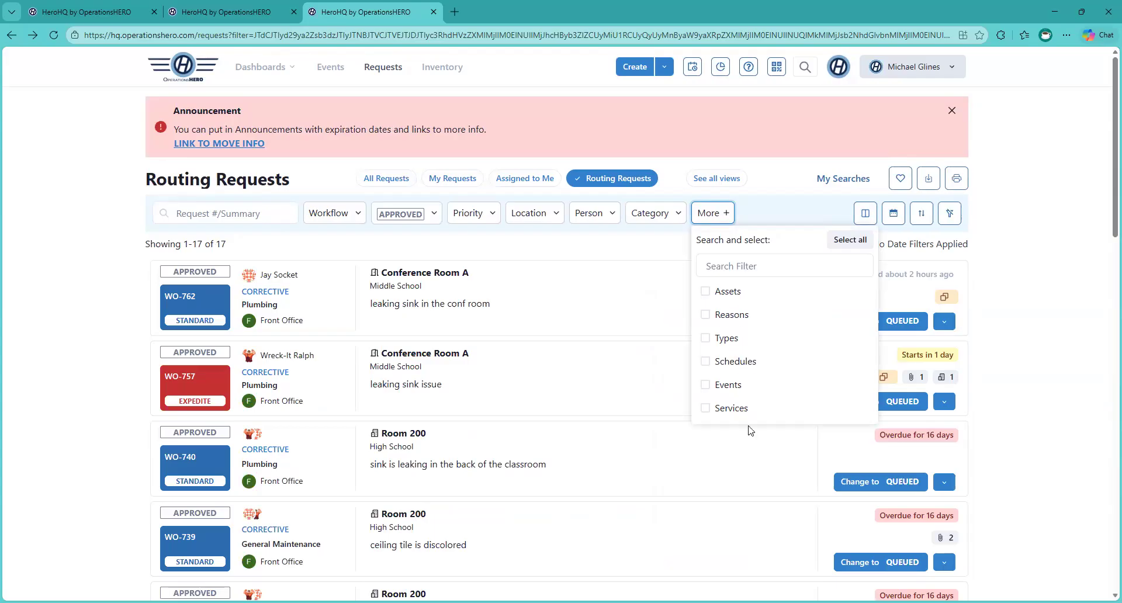
left_click(232, 215)
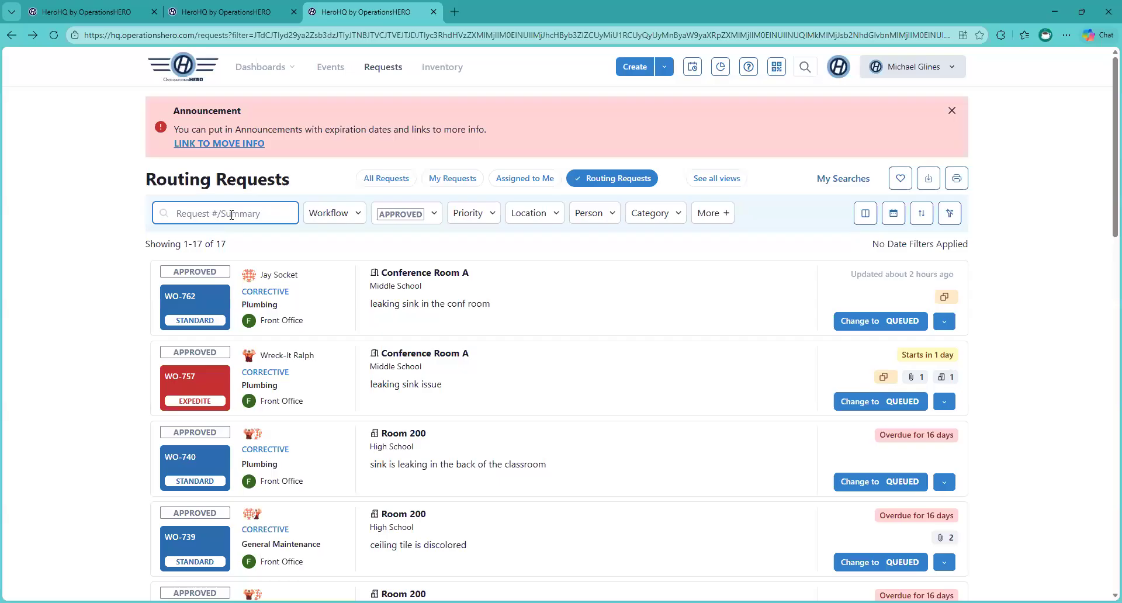
Search the routing requests for "sink".
type("sink")
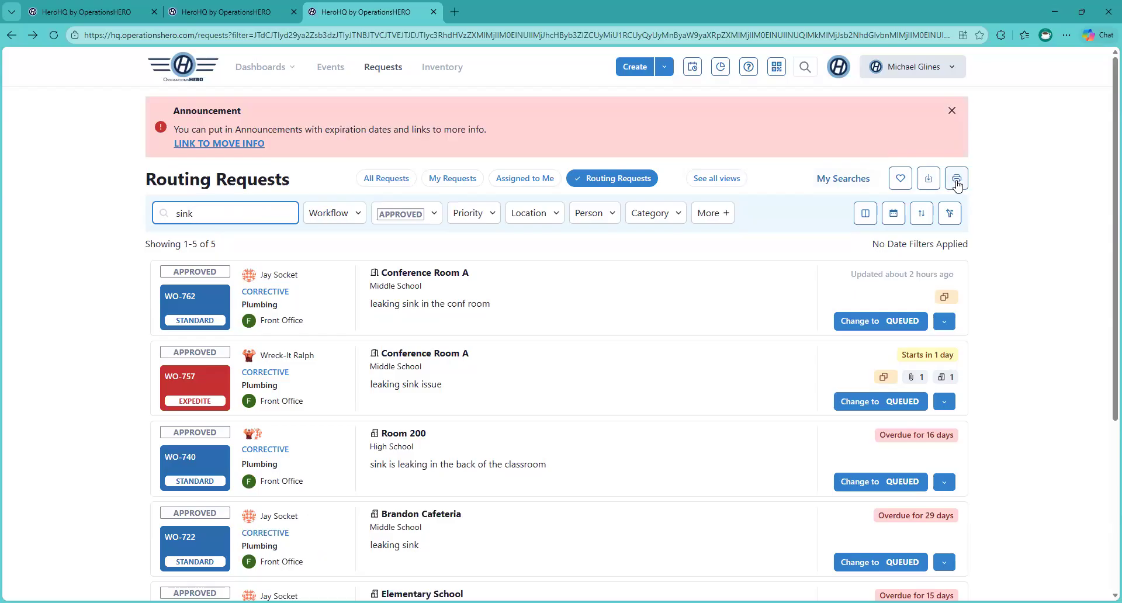
Go to the HeroHQ reports and show the Days to Complete report.
left_click(719, 76)
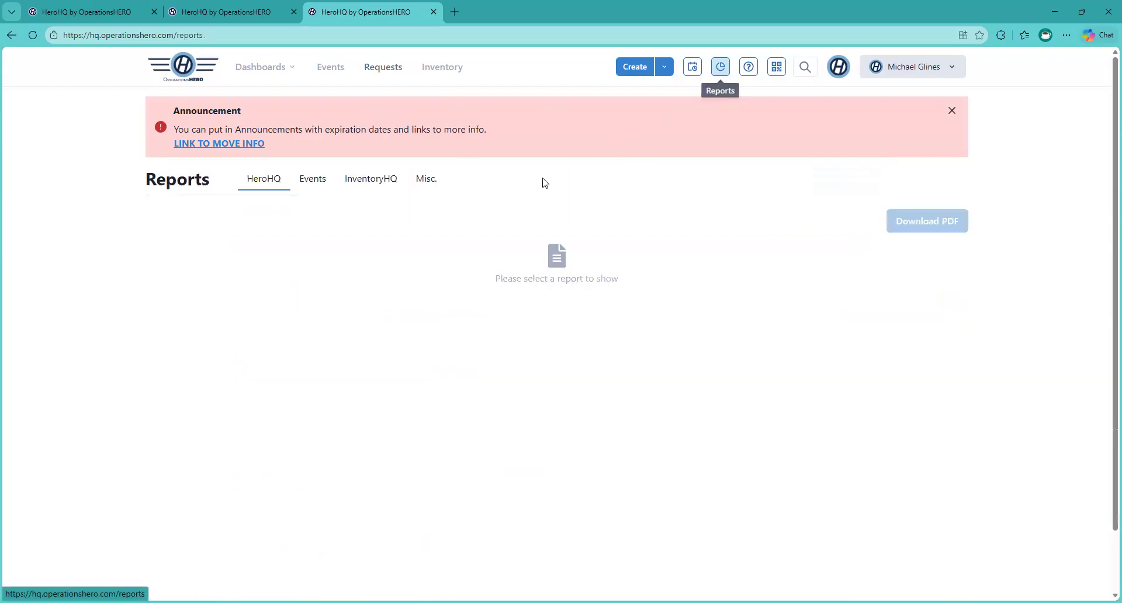
left_click(233, 222)
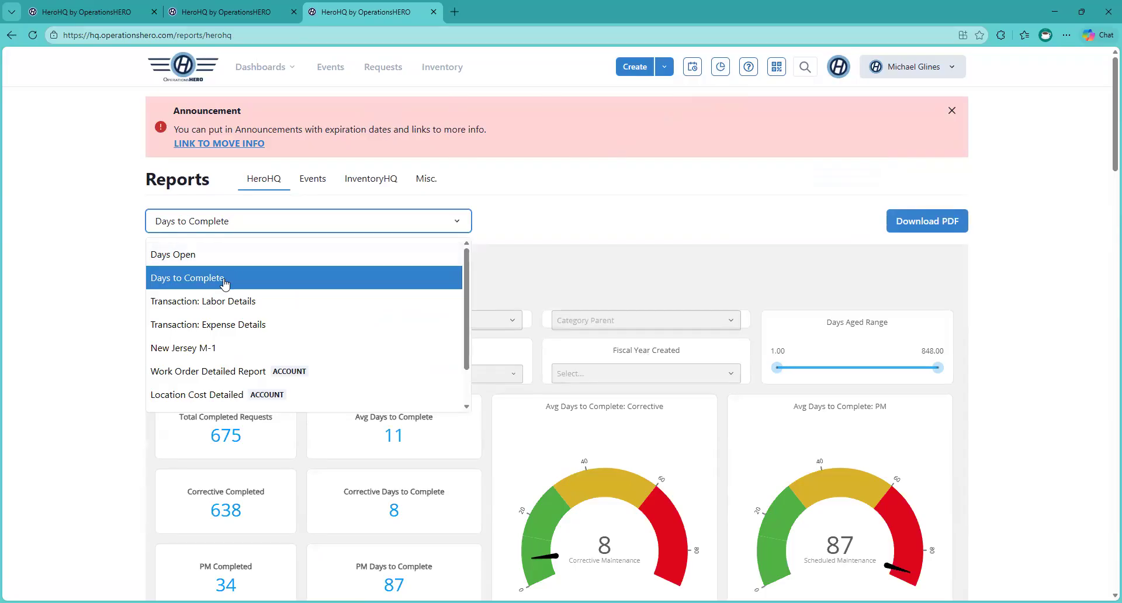
left_click(226, 282)
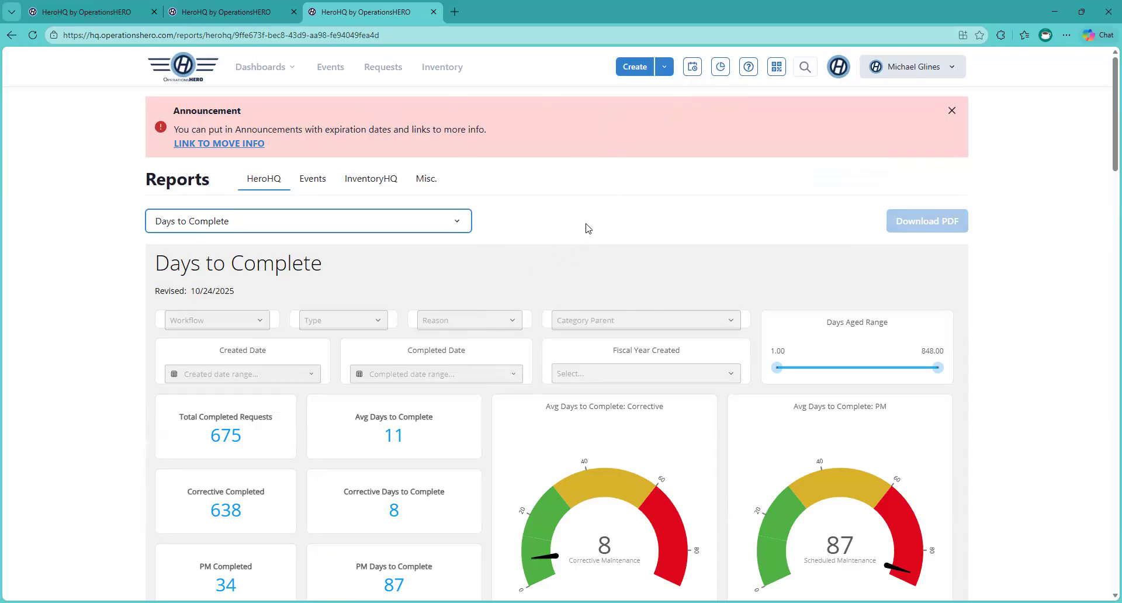
Filter the Days to Complete report by the reason Indoor Air Quality.
scroll(588, 228, "down", 1)
left_click(474, 263)
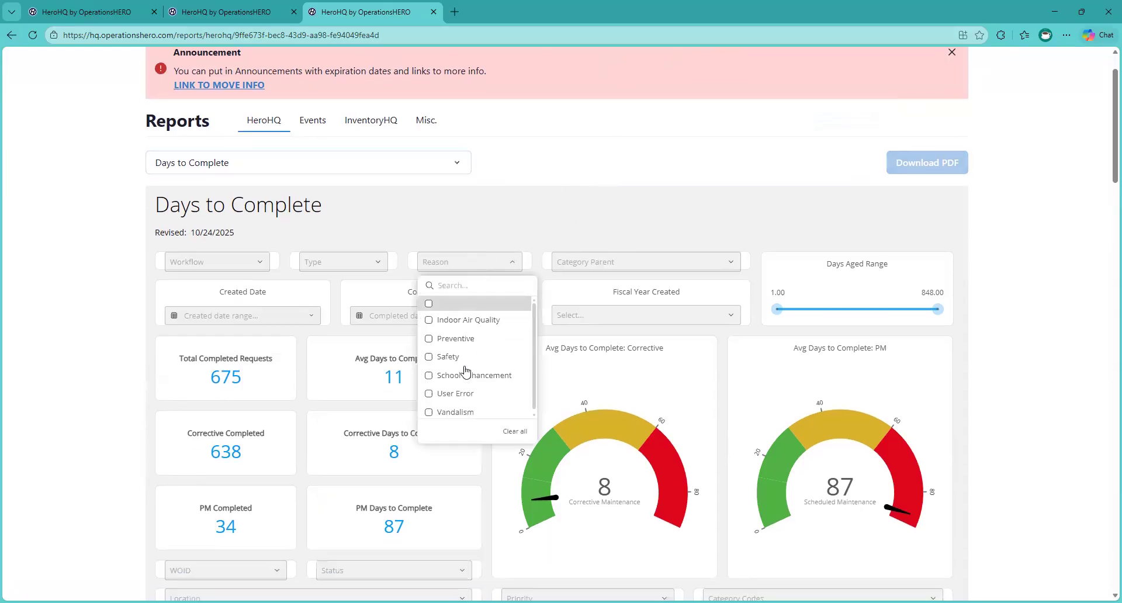
left_click(467, 320)
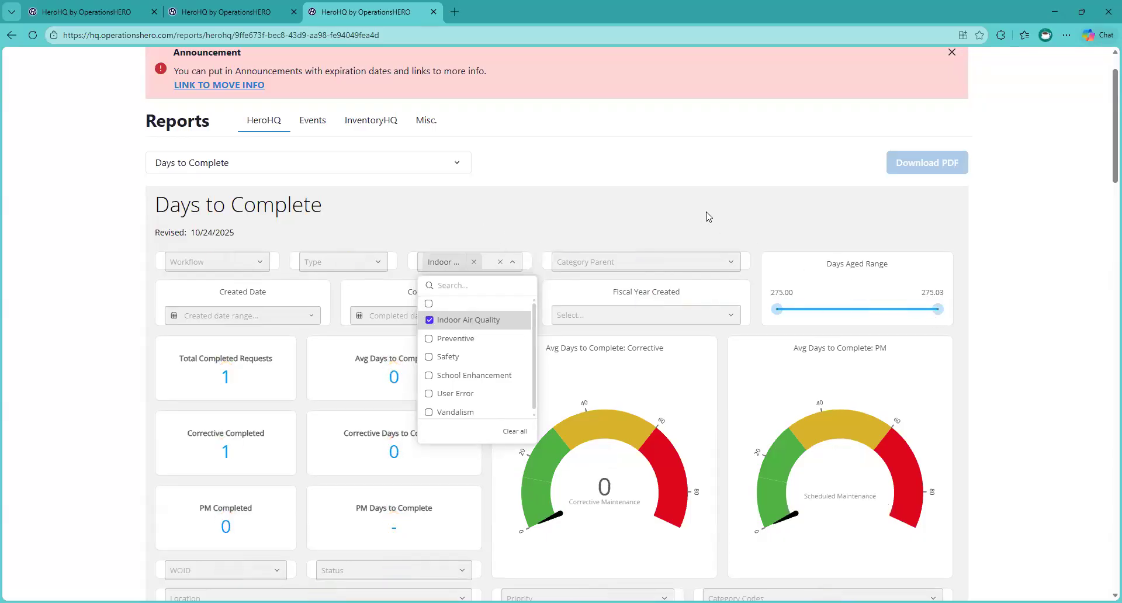
left_click(512, 261)
Examine the filtered report's gauges, category and monthly charts and Completed Work Orders table, and clear the Reason filter.
scroll(554, 195, "down", 1)
scroll(559, 192, "down", 3)
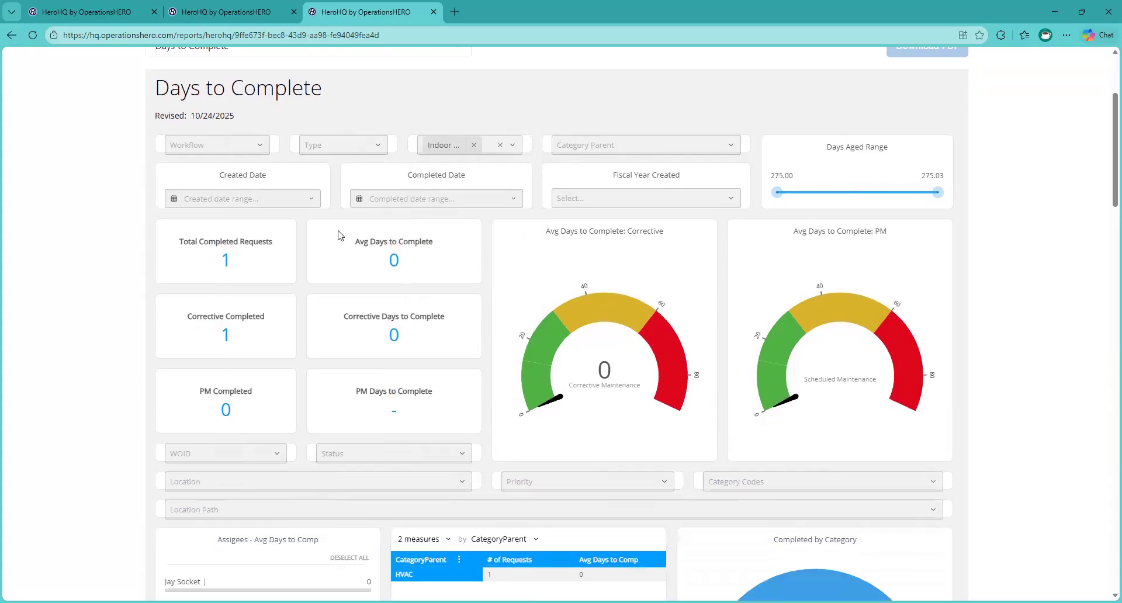
scroll(616, 299, "down", 3)
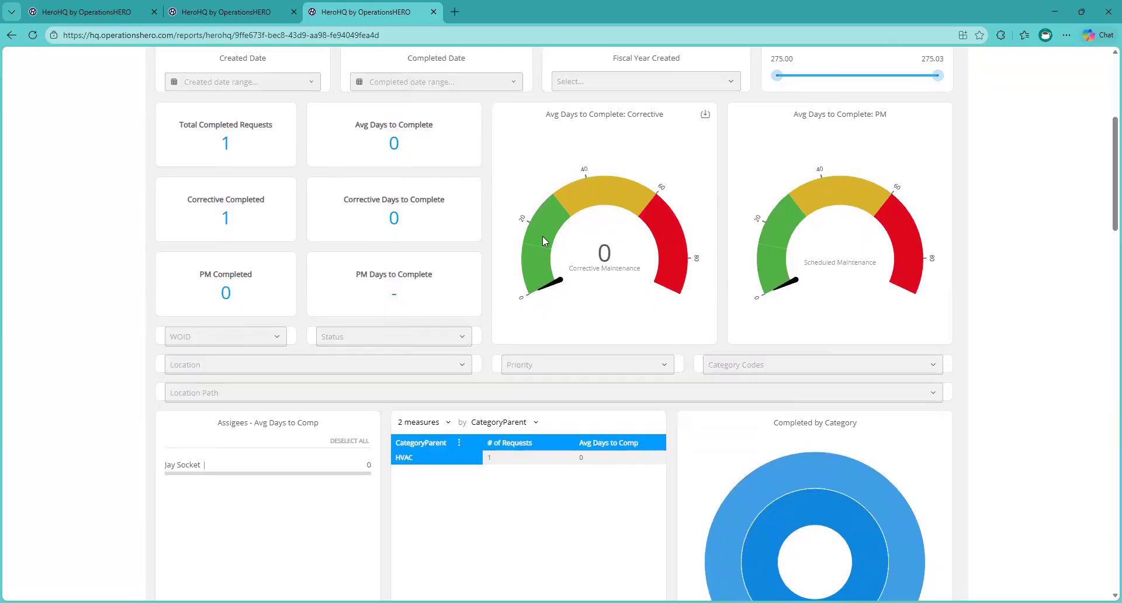
scroll(542, 236, "up", 7)
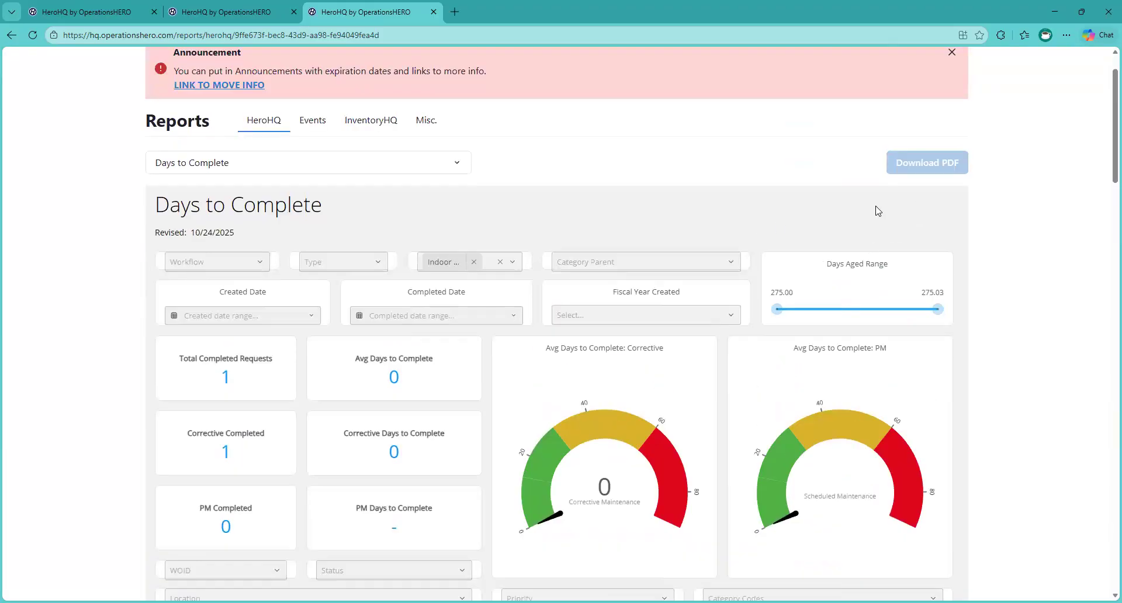
scroll(589, 235, "down", 6)
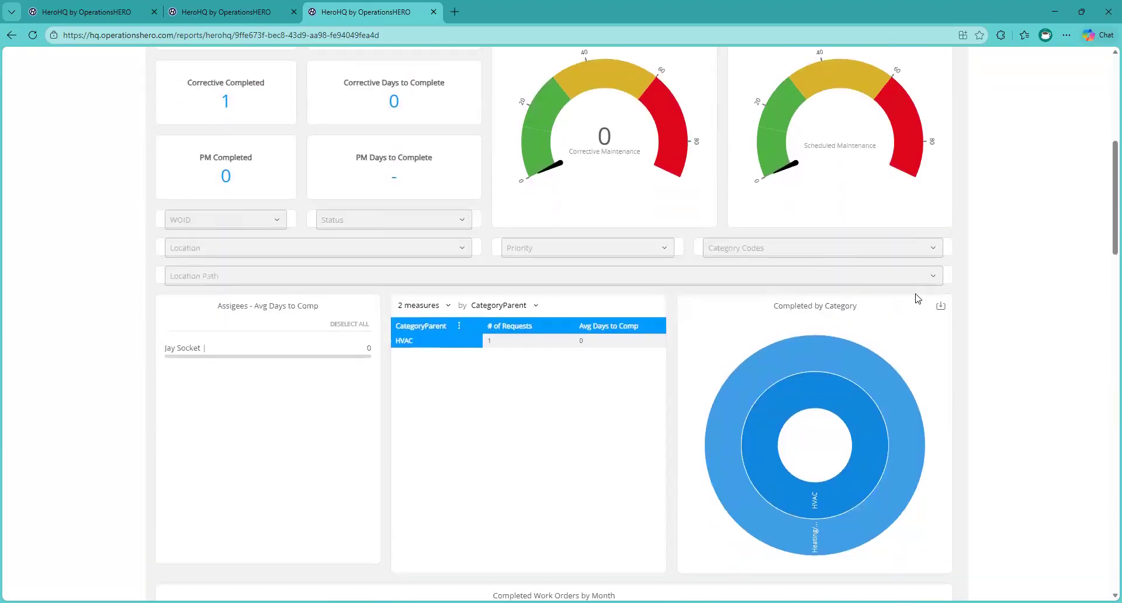
scroll(652, 273, "down", 15)
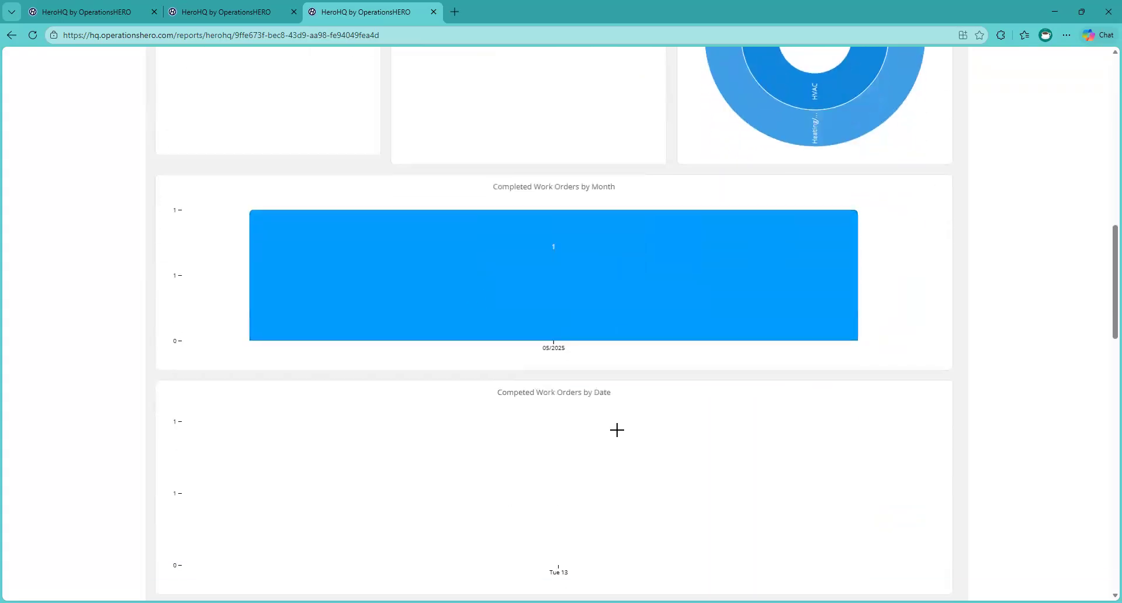
scroll(653, 395, "down", 12)
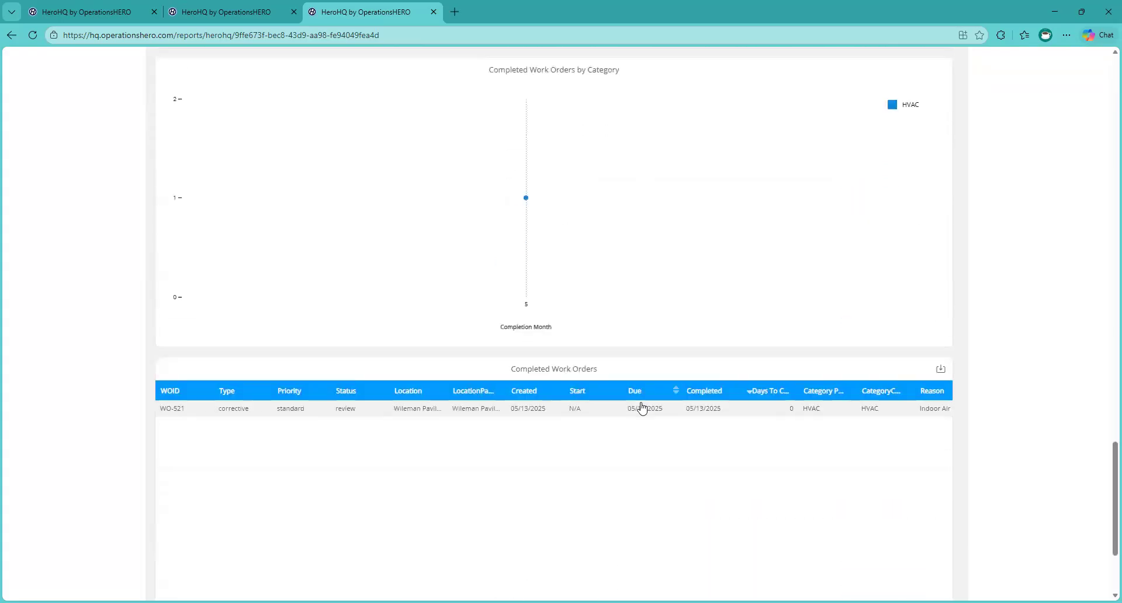
scroll(643, 383, "up", 20)
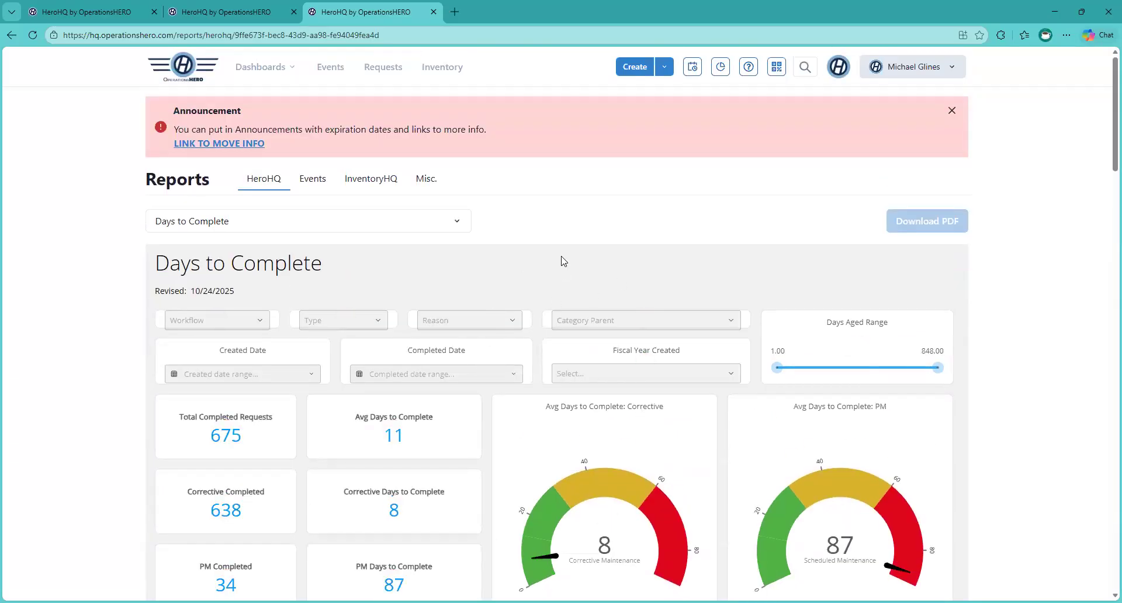
Bring up the grouping choices for the report's table of requests and average days to complete by CategoryParent.
scroll(643, 263, "down", 7)
scroll(672, 273, "down", 2)
mouse_move(876, 295)
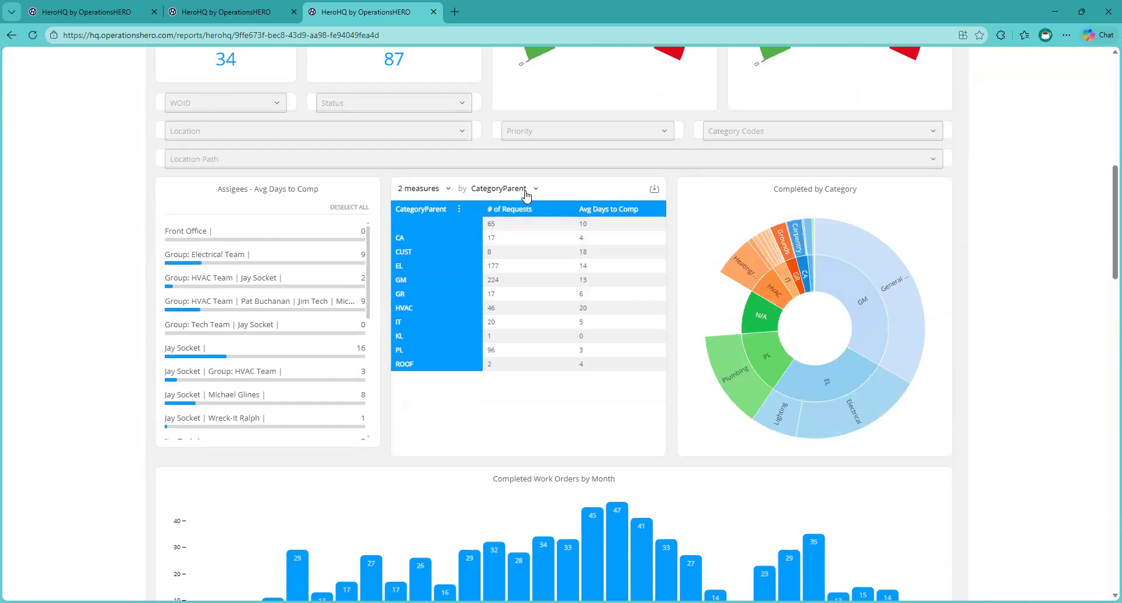
left_click(526, 190)
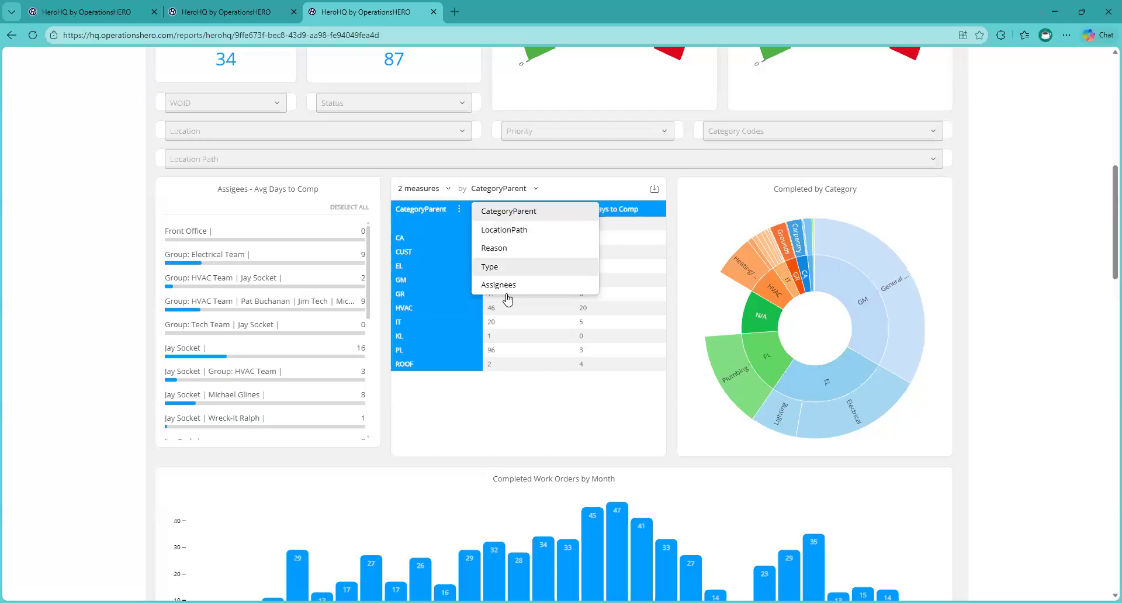